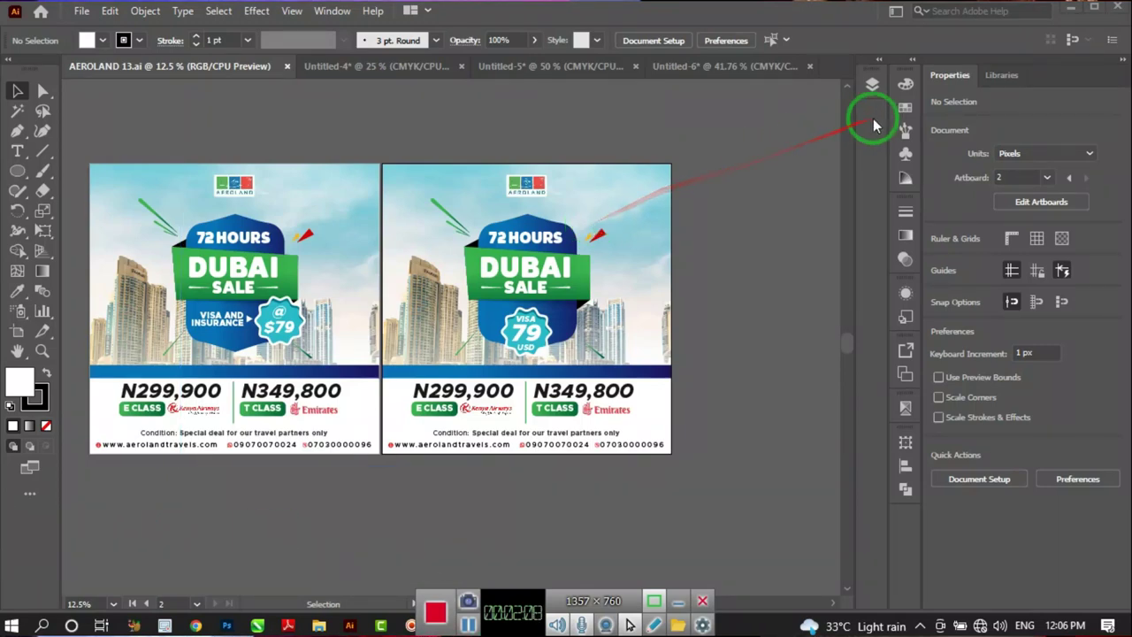
# Widen the right icon dock so panel names show, then open the Window menu.
pyautogui.moveTo(889, 119); pyautogui.dragTo(783, 134)
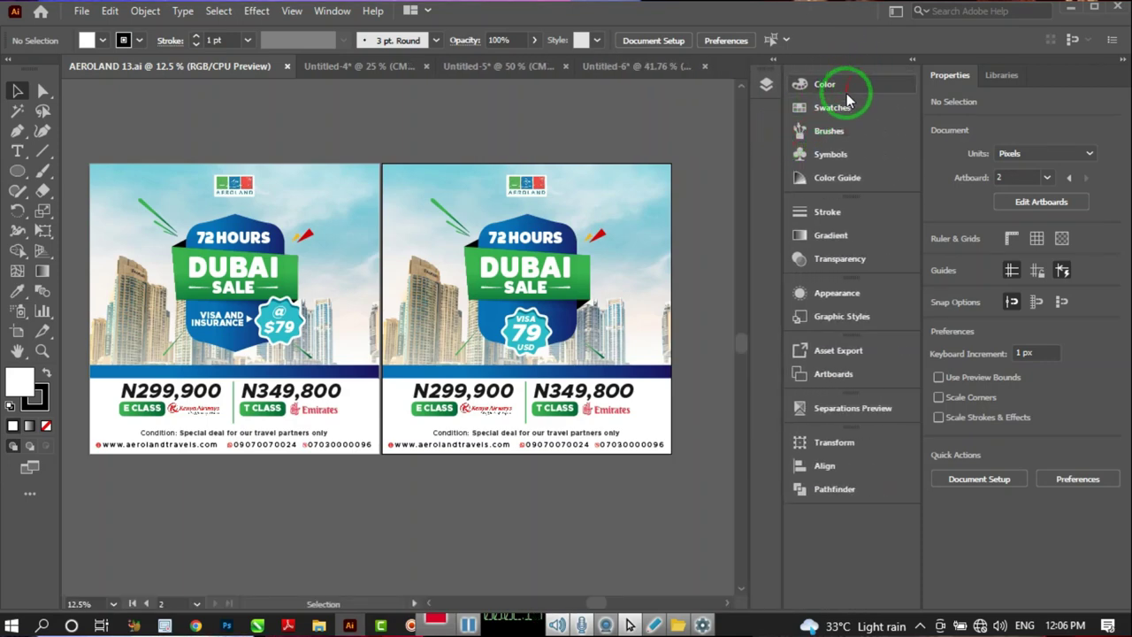
pyautogui.moveTo(834, 106)
pyautogui.mouseDown()
pyautogui.moveTo(803, 198)
pyautogui.moveTo(823, 124)
pyautogui.moveTo(806, 437)
pyautogui.moveTo(793, 141)
pyautogui.moveTo(809, 94)
pyautogui.moveTo(828, 96)
pyautogui.mouseUp()
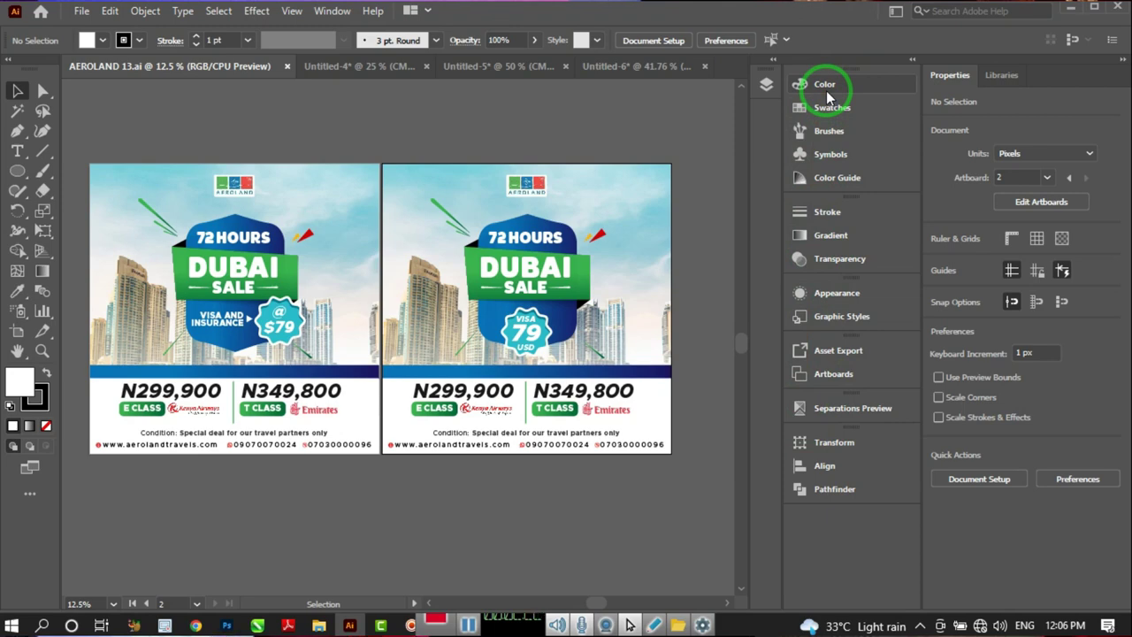
pyautogui.moveTo(831, 99)
pyautogui.mouseDown()
pyautogui.moveTo(799, 119)
pyautogui.moveTo(837, 144)
pyautogui.moveTo(799, 156)
pyautogui.moveTo(783, 179)
pyautogui.moveTo(888, 181)
pyautogui.moveTo(803, 192)
pyautogui.mouseUp()
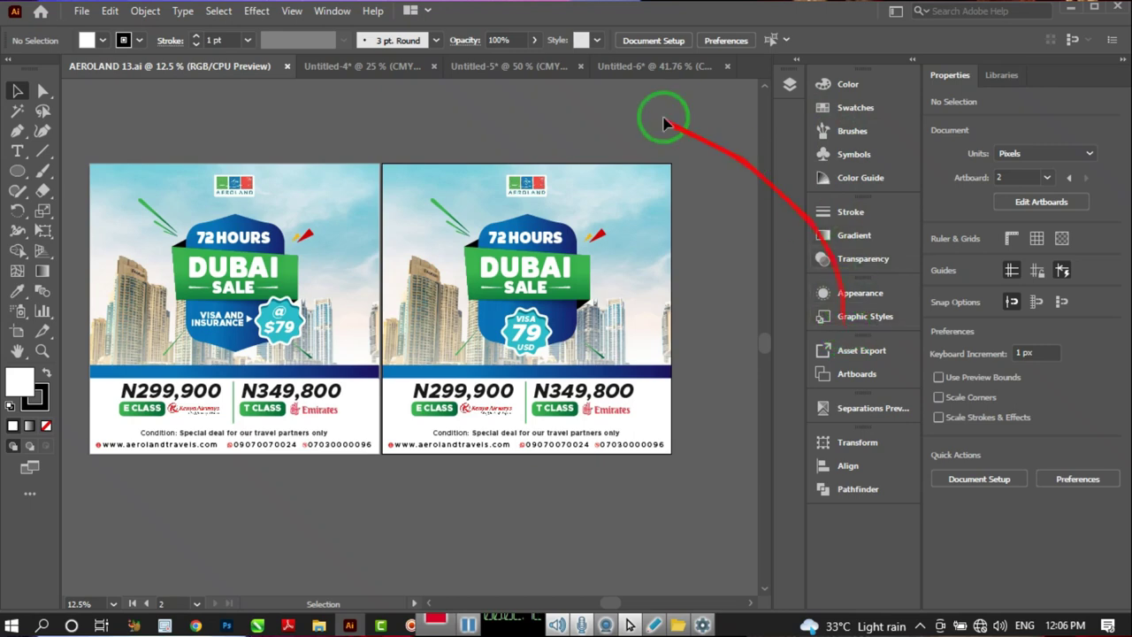
pyautogui.click(334, 12)
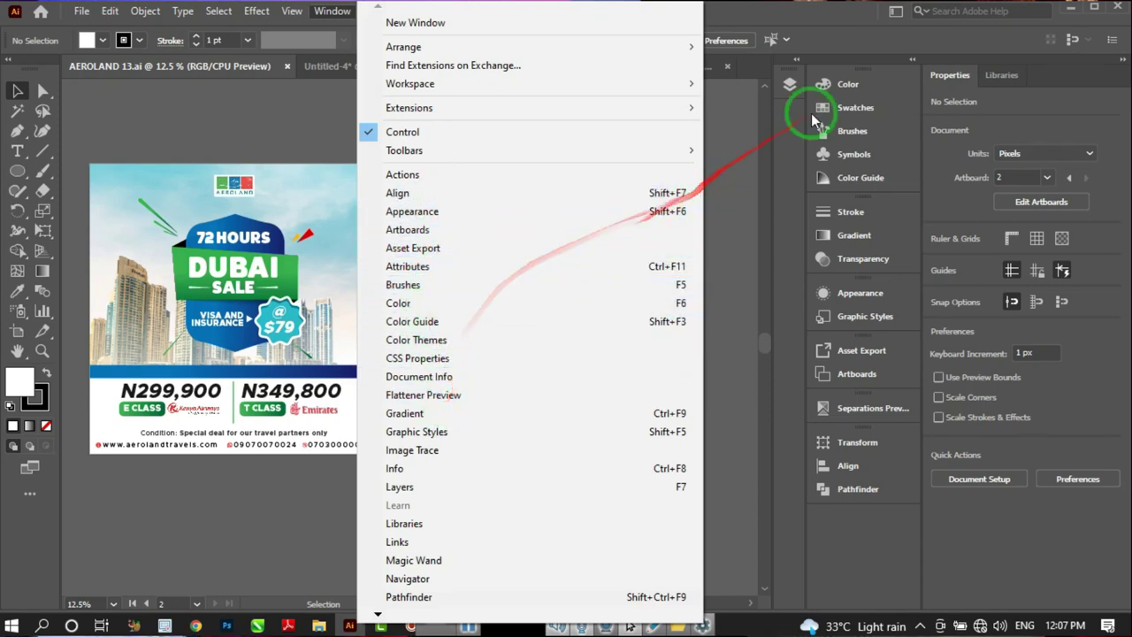
# Move the Color, Stroke, Appearance, Asset Export, Separations Preview and Transform groups into one floating stack.
pyautogui.click(854, 85)
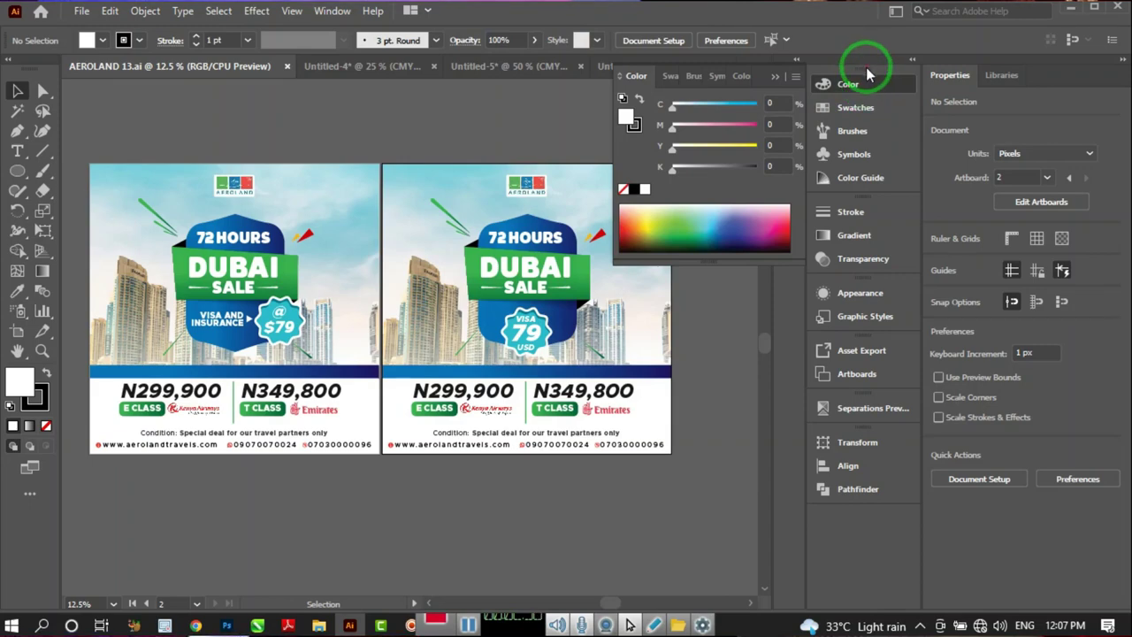
pyautogui.moveTo(867, 87)
pyautogui.mouseDown()
pyautogui.moveTo(416, 118)
pyautogui.moveTo(132, 116)
pyautogui.moveTo(114, 97)
pyautogui.mouseUp()
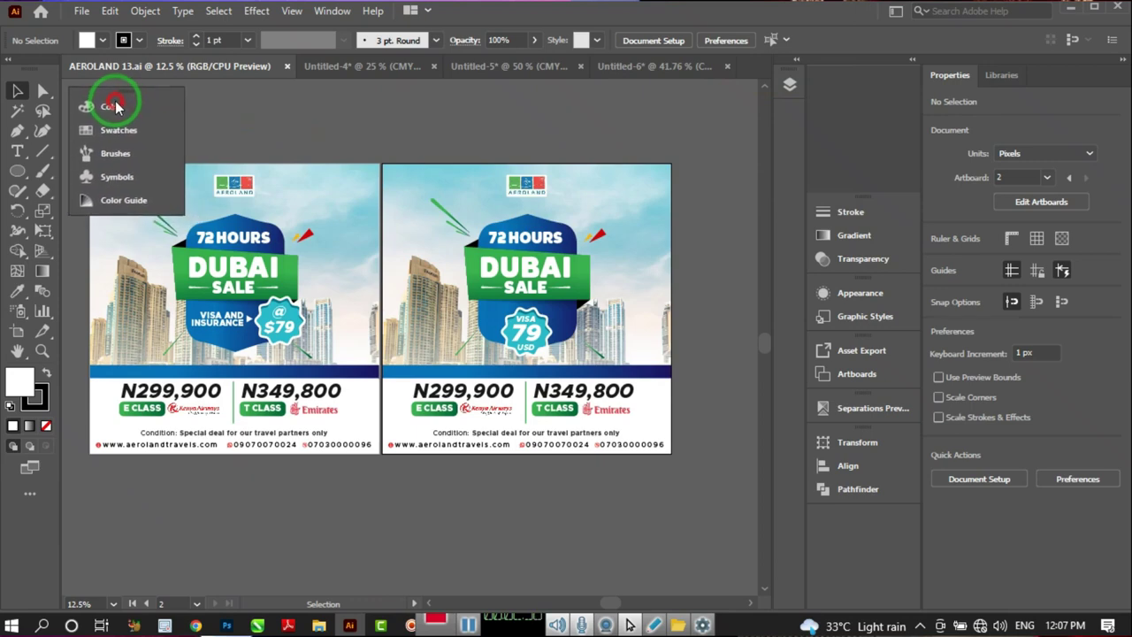
pyautogui.moveTo(873, 78)
pyautogui.mouseDown()
pyautogui.moveTo(323, 205)
pyautogui.moveTo(106, 216)
pyautogui.mouseUp()
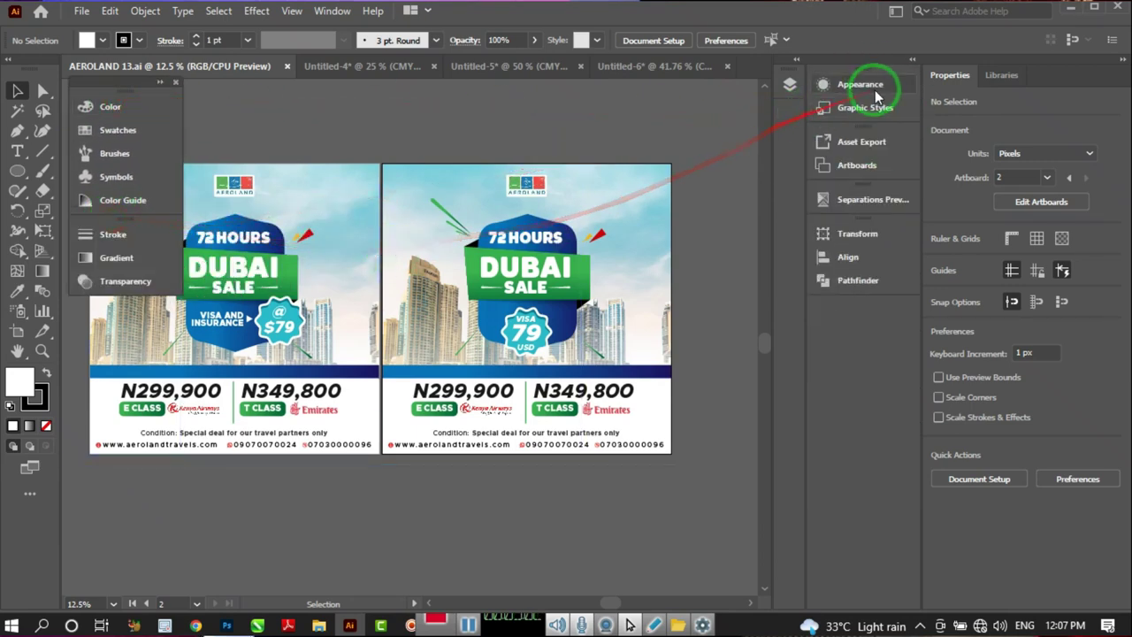
pyautogui.moveTo(867, 78); pyautogui.dragTo(132, 300)
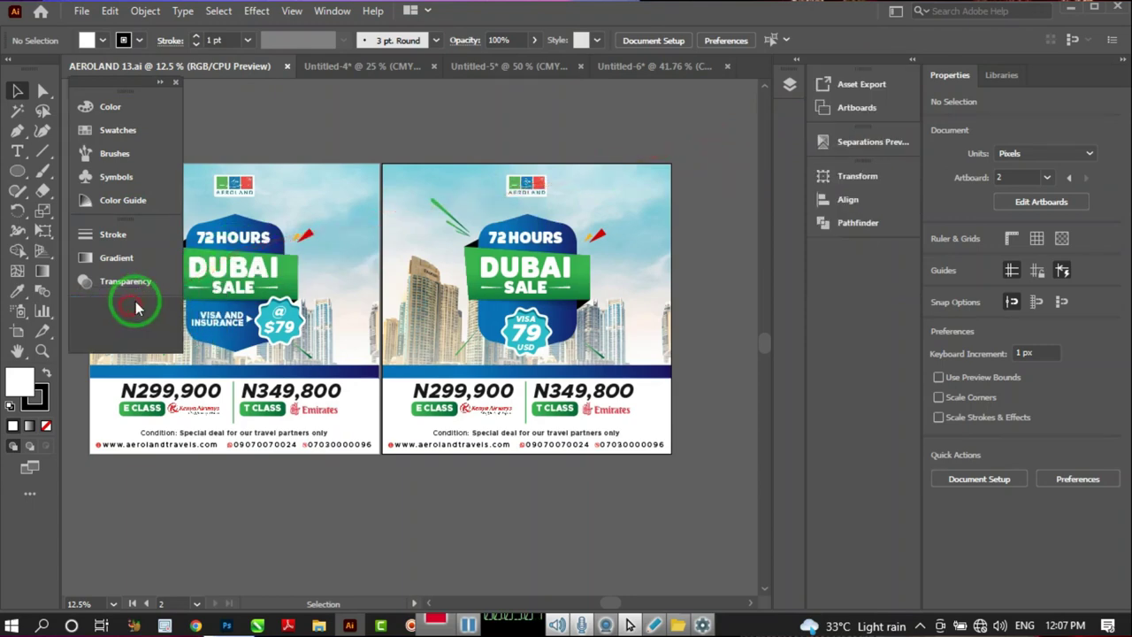
pyautogui.moveTo(863, 78); pyautogui.dragTo(116, 354)
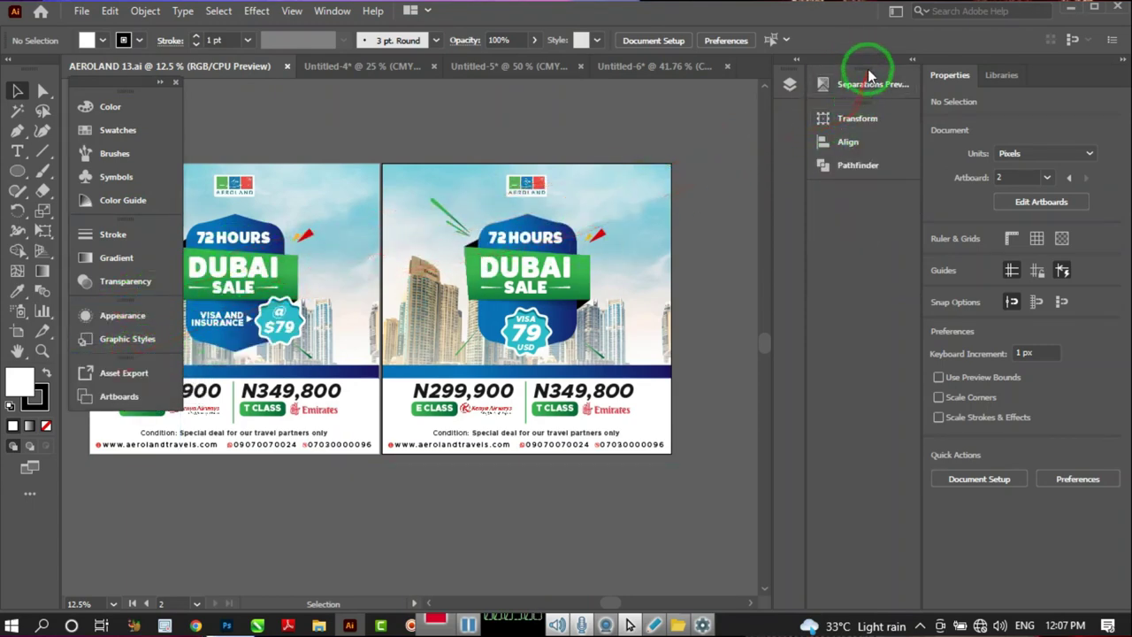
pyautogui.moveTo(865, 71); pyautogui.dragTo(109, 423)
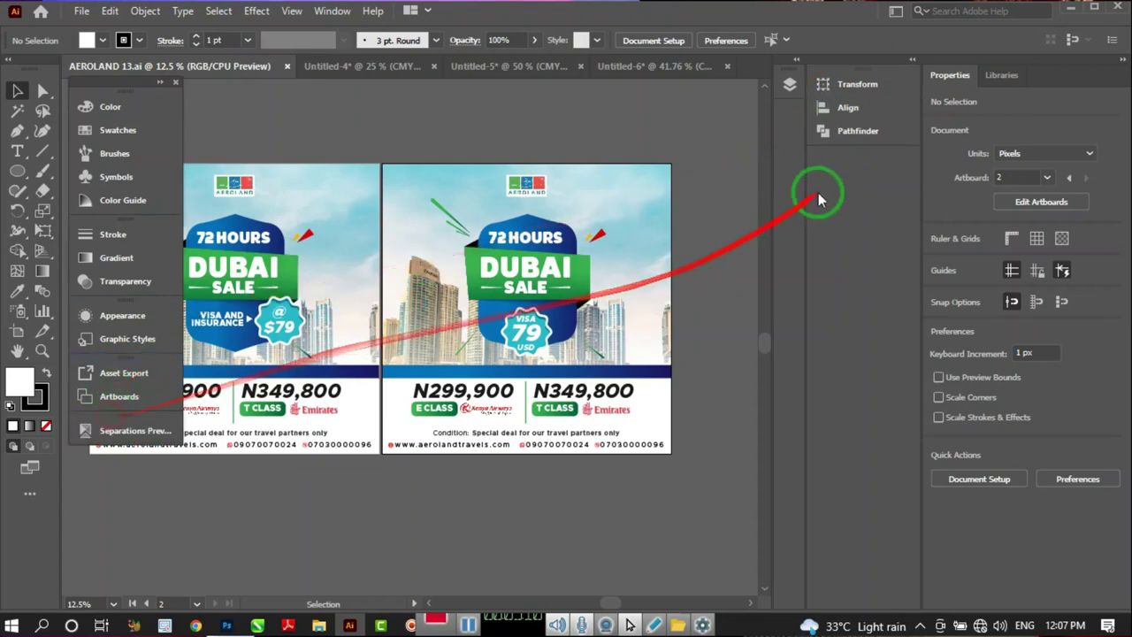
pyautogui.moveTo(865, 85); pyautogui.dragTo(142, 452)
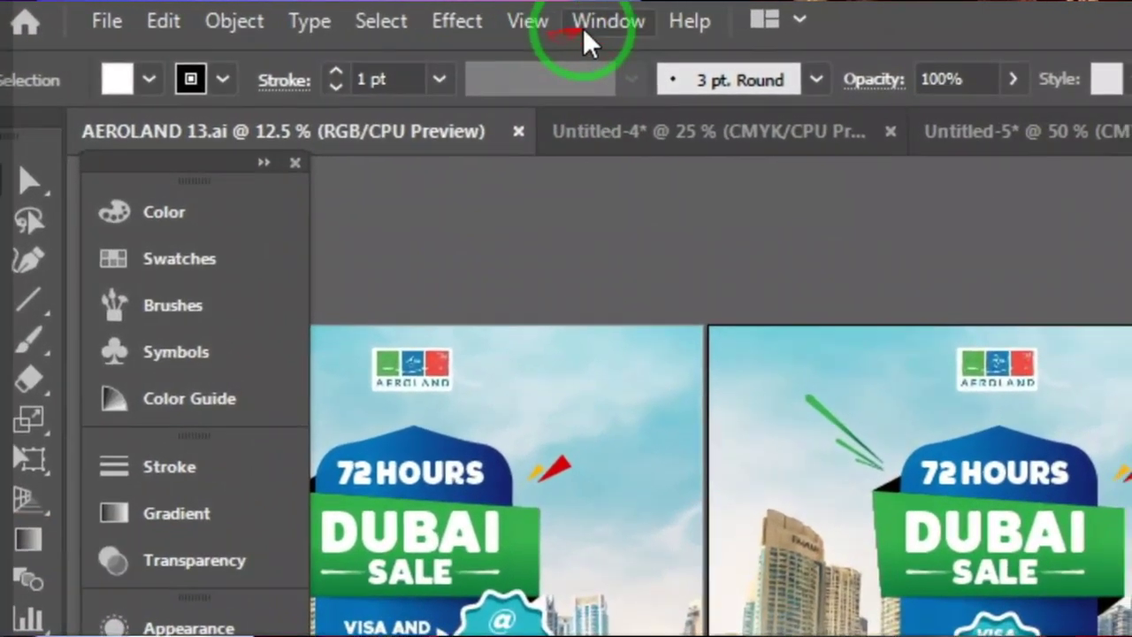
# Open Window > Image Trace and dock it below Pathfinder in the floating stack.
pyautogui.click(583, 27)
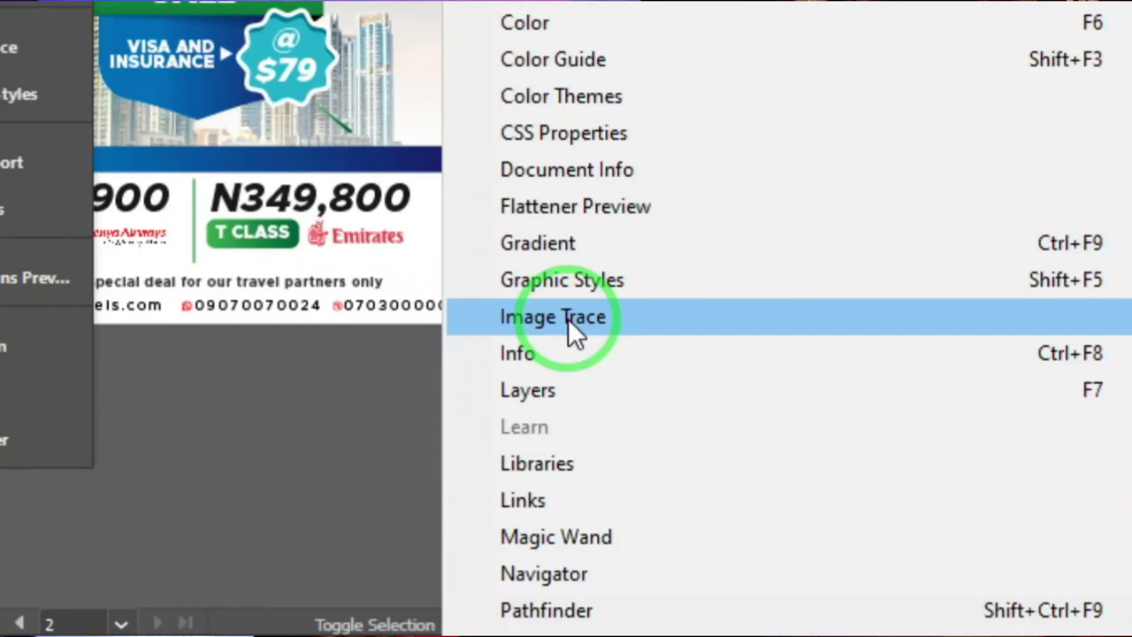
pyautogui.click(568, 318)
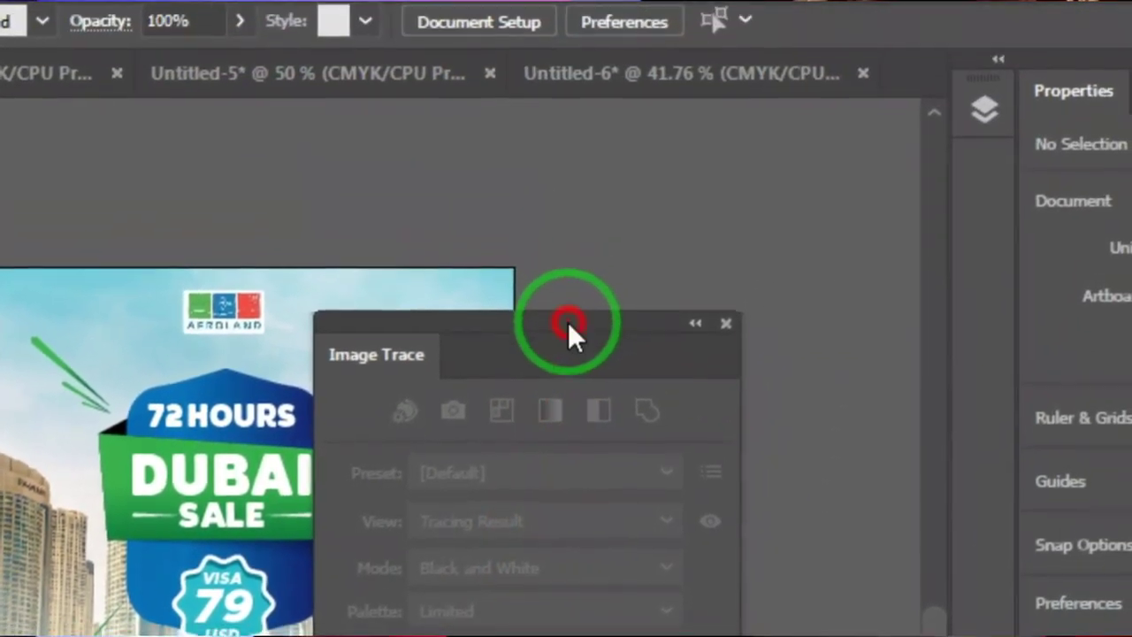
pyautogui.moveTo(697, 168); pyautogui.dragTo(0, 636)
pyautogui.moveTo(206, 463)
pyautogui.mouseDown()
pyautogui.moveTo(144, 625)
pyautogui.moveTo(146, 636)
pyautogui.moveTo(180, 636)
pyautogui.mouseUp()
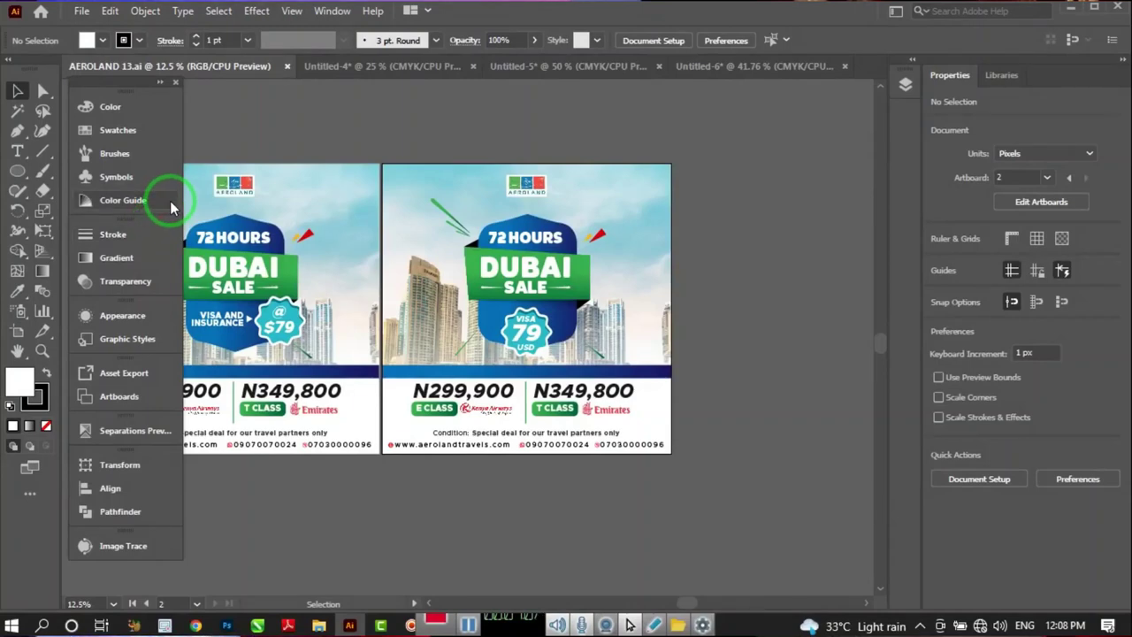
# Redock the floating panel stack on the right beside the document properties.
pyautogui.moveTo(128, 86)
pyautogui.mouseDown()
pyautogui.moveTo(852, 114)
pyautogui.moveTo(917, 71)
pyautogui.mouseUp()
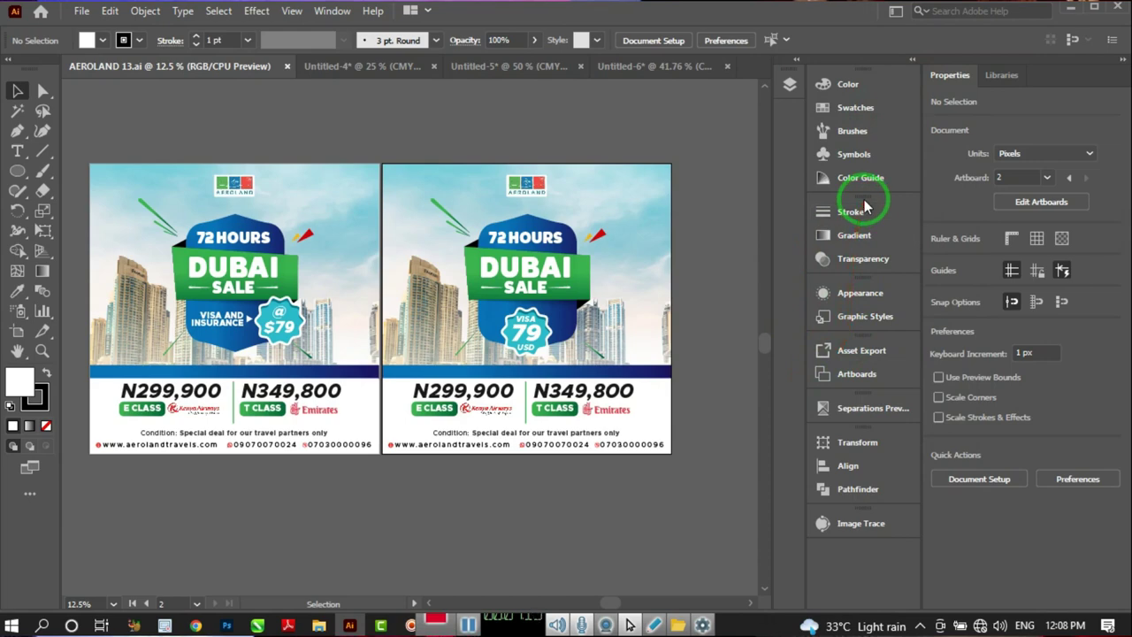
pyautogui.moveTo(938, 217)
pyautogui.mouseDown()
pyautogui.moveTo(1023, 245)
pyautogui.moveTo(1066, 460)
pyautogui.mouseUp()
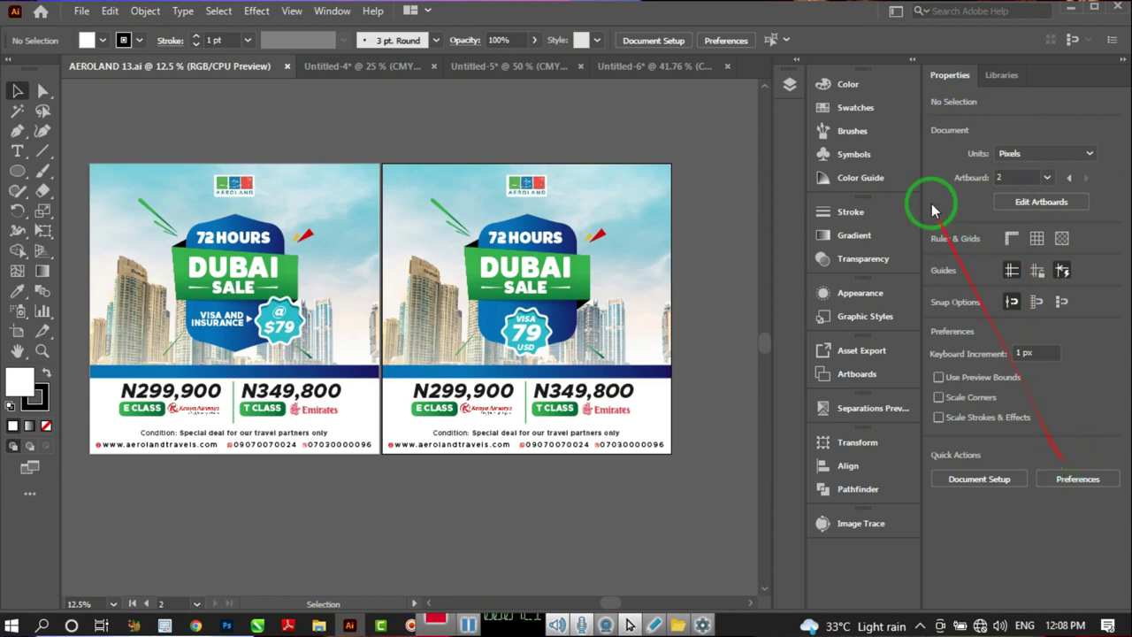
pyautogui.moveTo(874, 84)
pyautogui.mouseDown()
pyautogui.moveTo(856, 122)
pyautogui.moveTo(861, 424)
pyautogui.moveTo(878, 531)
pyautogui.mouseUp()
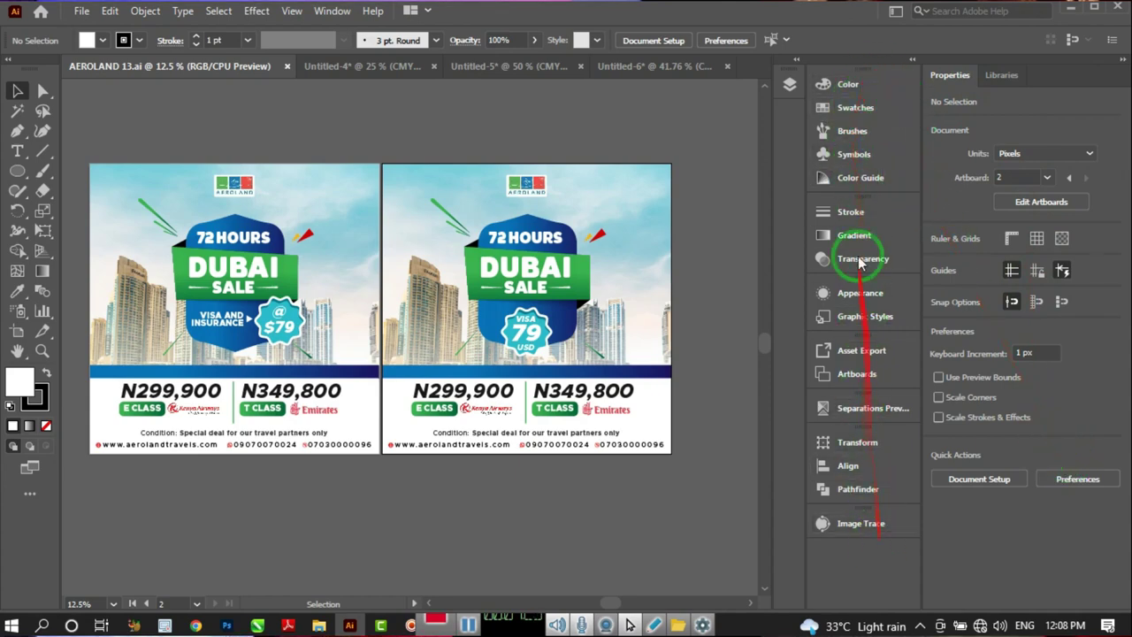
pyautogui.moveTo(861, 261)
pyautogui.mouseDown()
pyautogui.moveTo(817, 108)
pyautogui.moveTo(797, 86)
pyautogui.mouseUp()
# Open the Layers list, expand Layer 1 to view its contents, then collapse it.
pyautogui.click(795, 85)
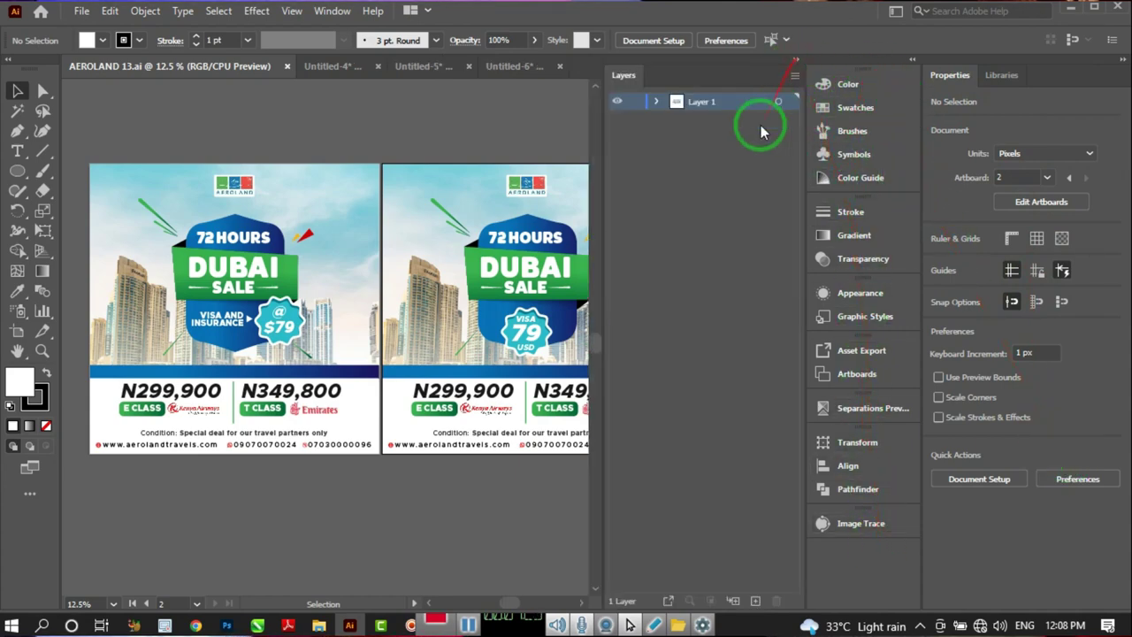
pyautogui.click(656, 103)
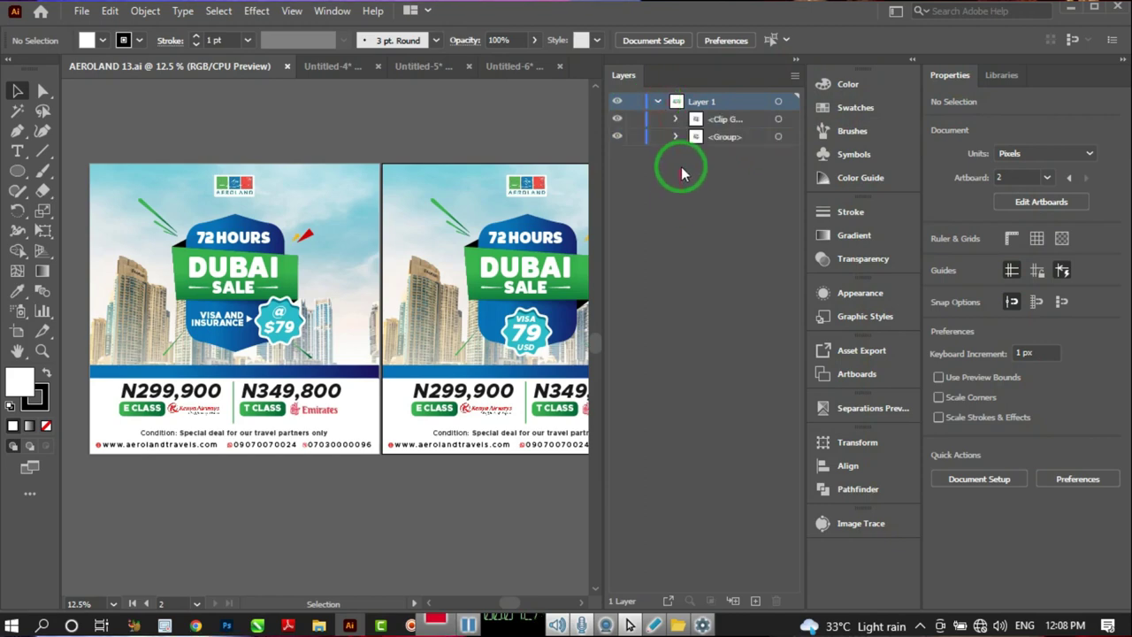
pyautogui.click(797, 59)
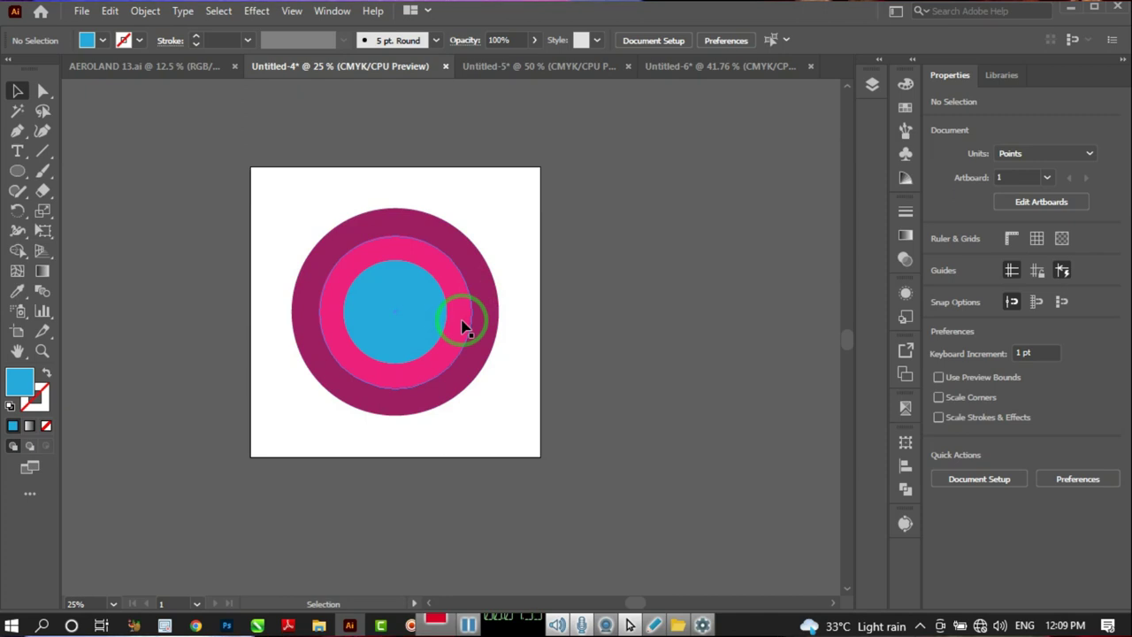
# Zoom in and check the circle sizes: blue 355.407, pink 526.48, magenta 714.96 pt.
pyautogui.scroll(2, 447, 327)
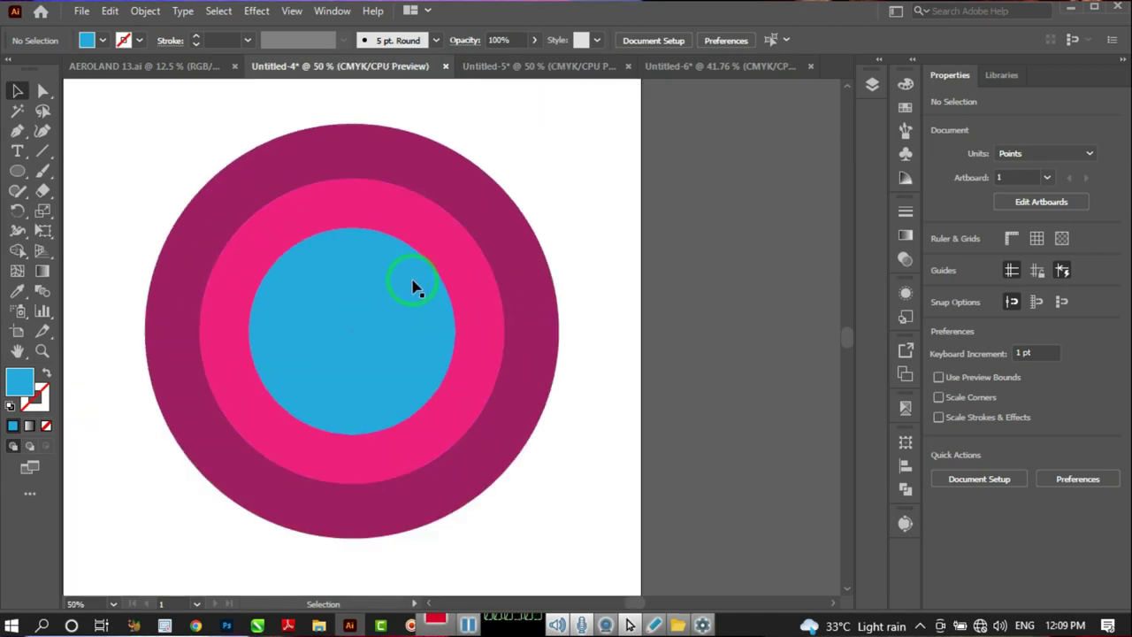
pyautogui.click(416, 286)
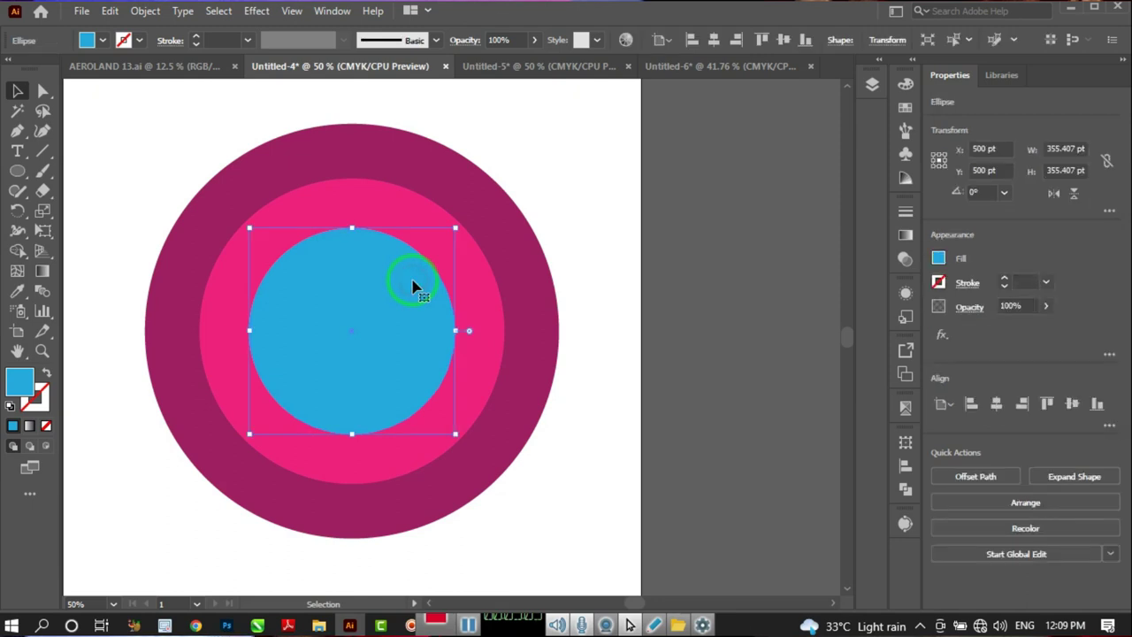
pyautogui.click(430, 211)
pyautogui.click(430, 152)
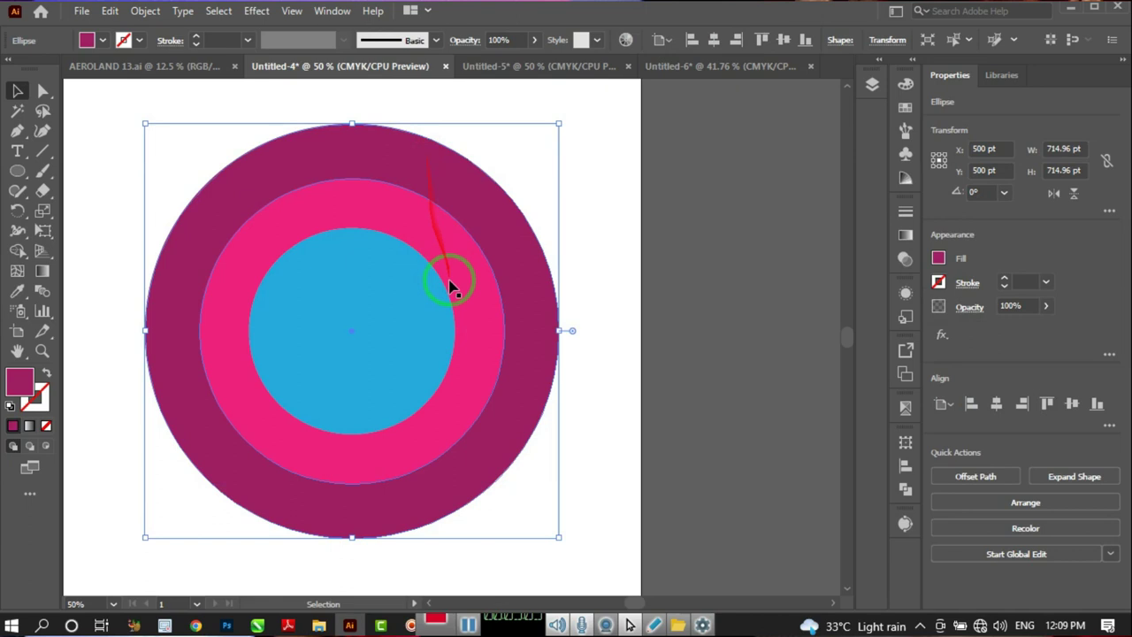
pyautogui.click(412, 327)
pyautogui.click(390, 203)
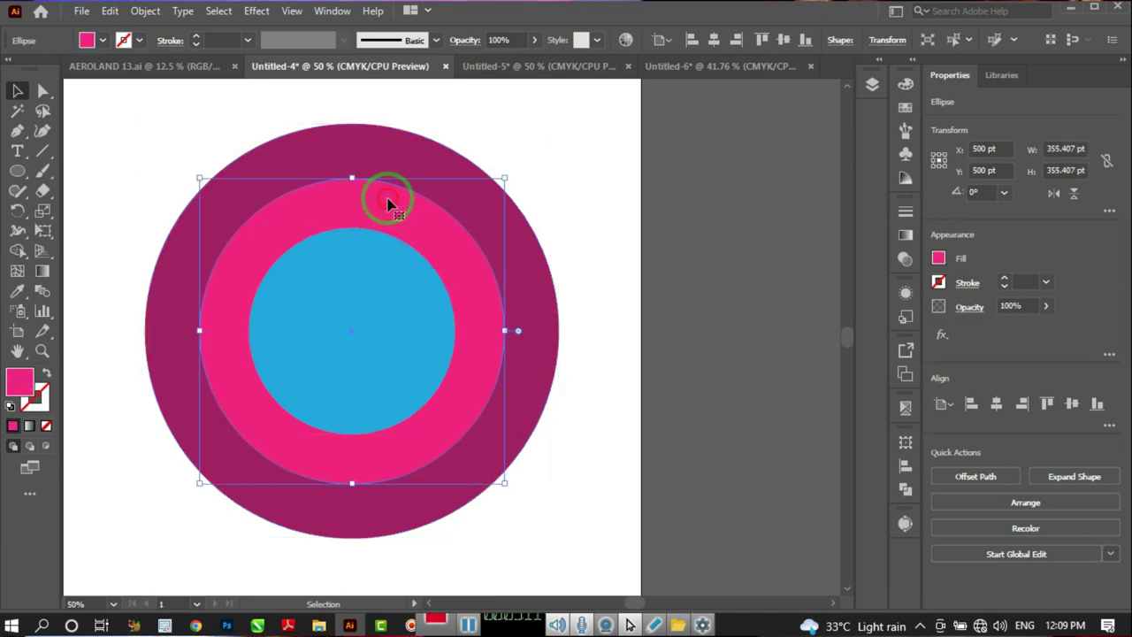
pyautogui.click(425, 157)
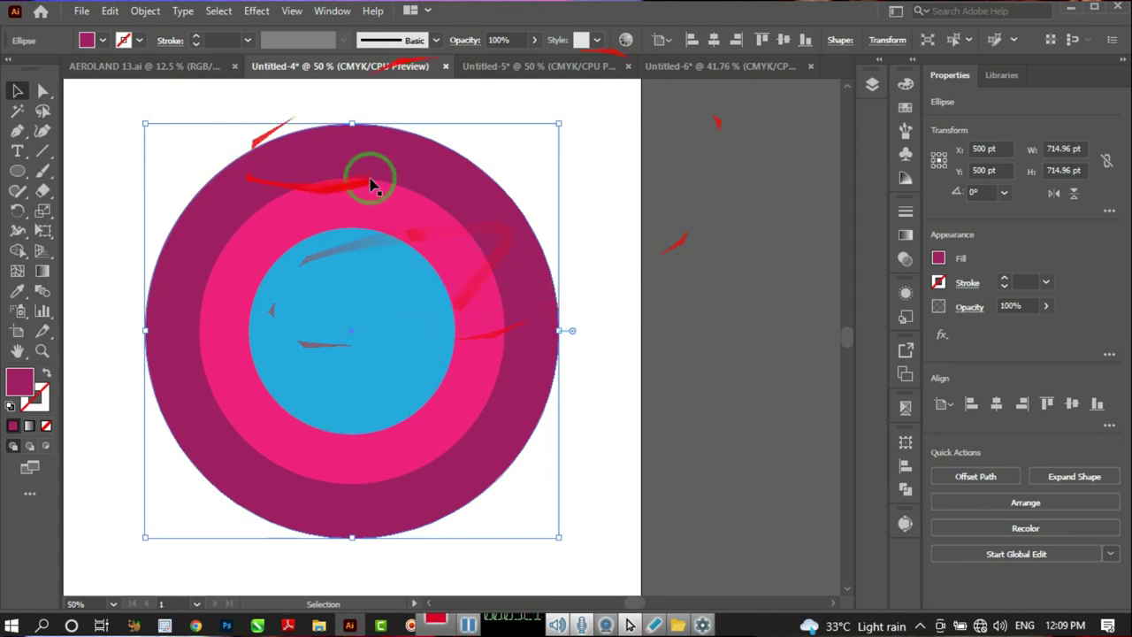
pyautogui.click(403, 284)
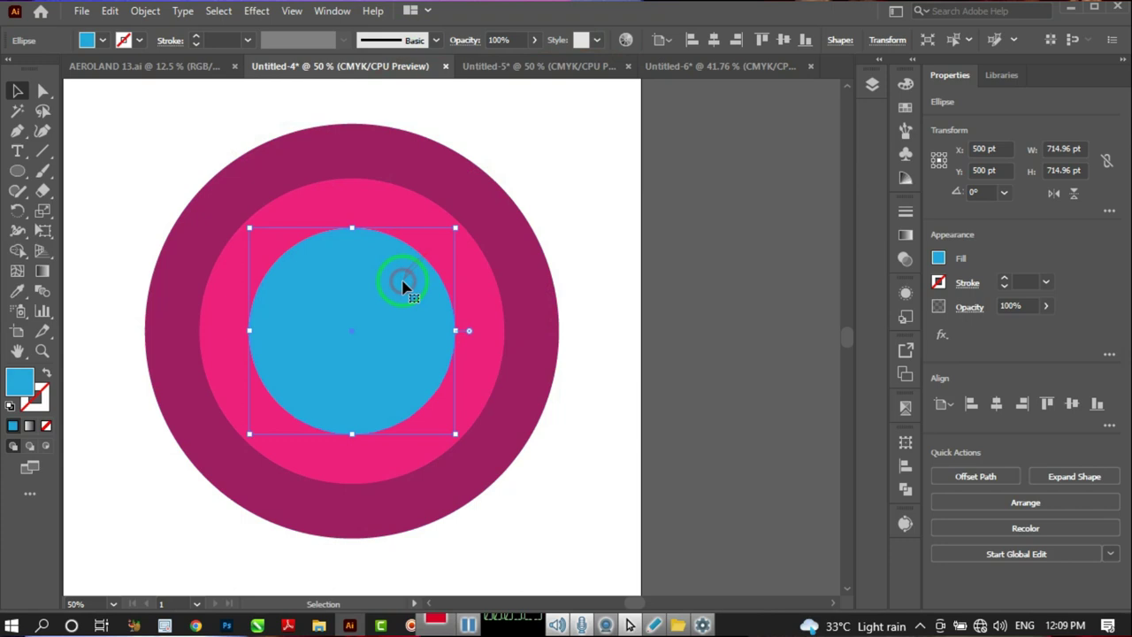
pyautogui.click(367, 197)
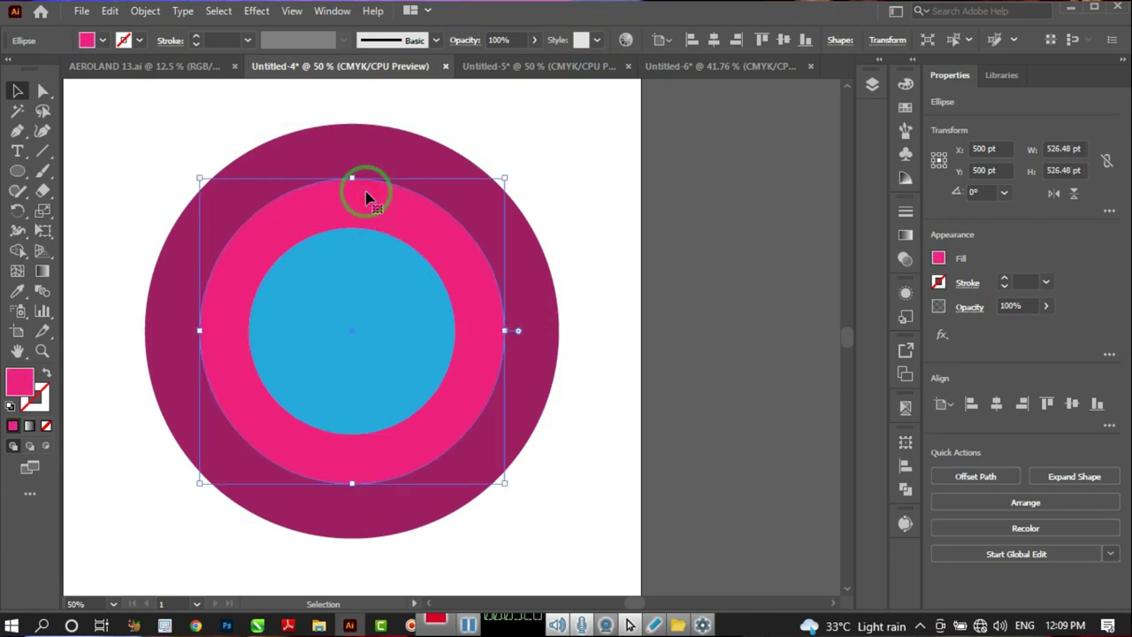
pyautogui.click(341, 139)
pyautogui.click(346, 278)
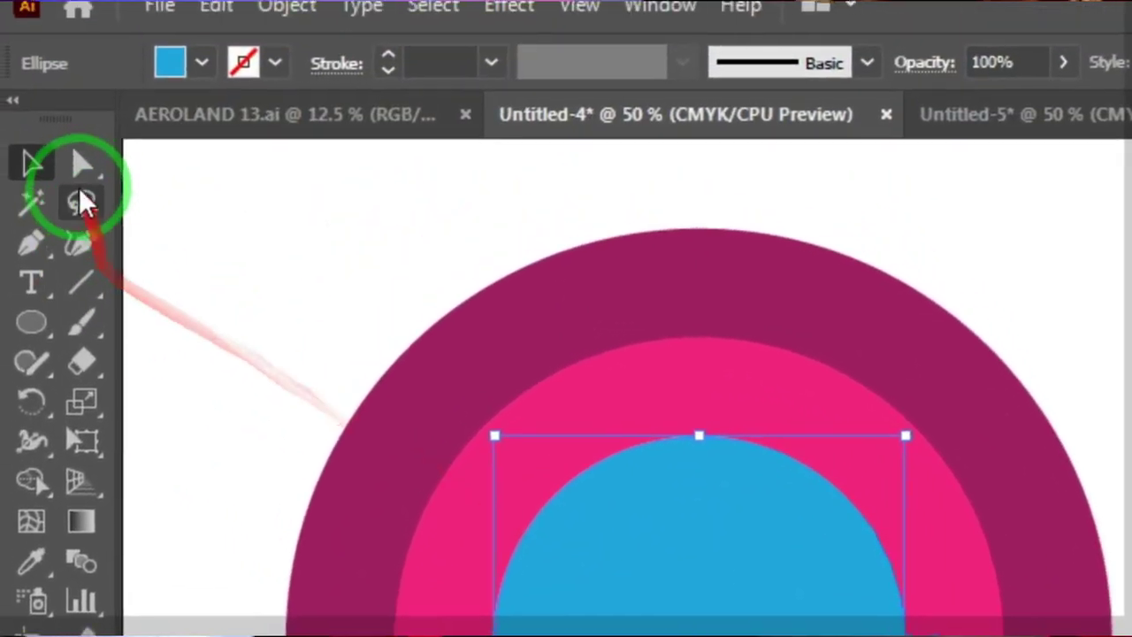
pyautogui.click(81, 164)
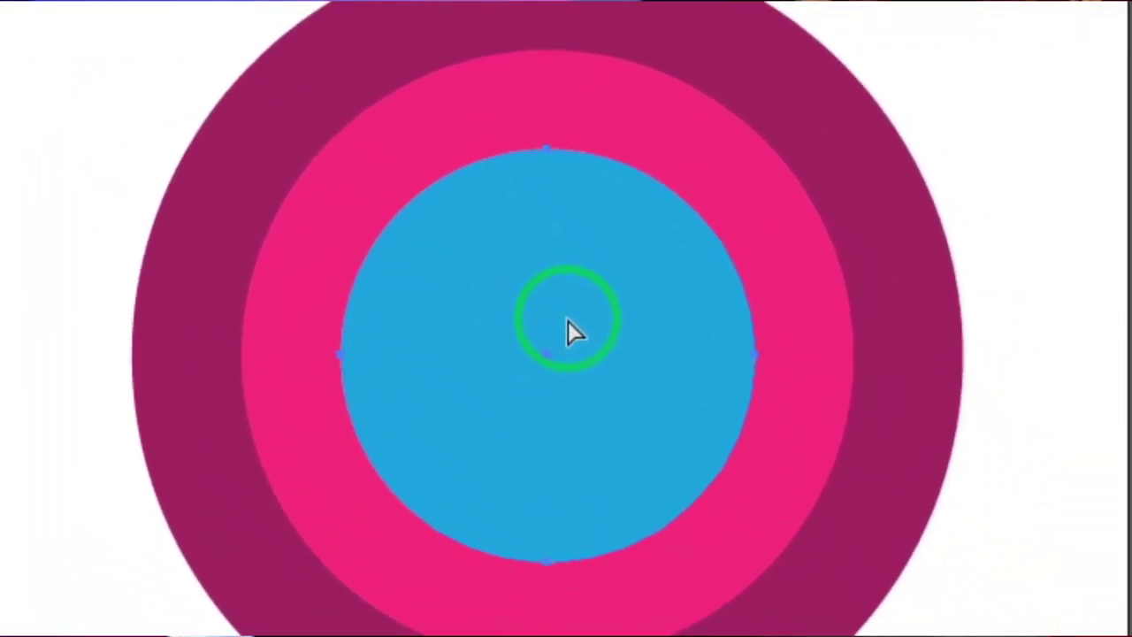
pyautogui.press('v')
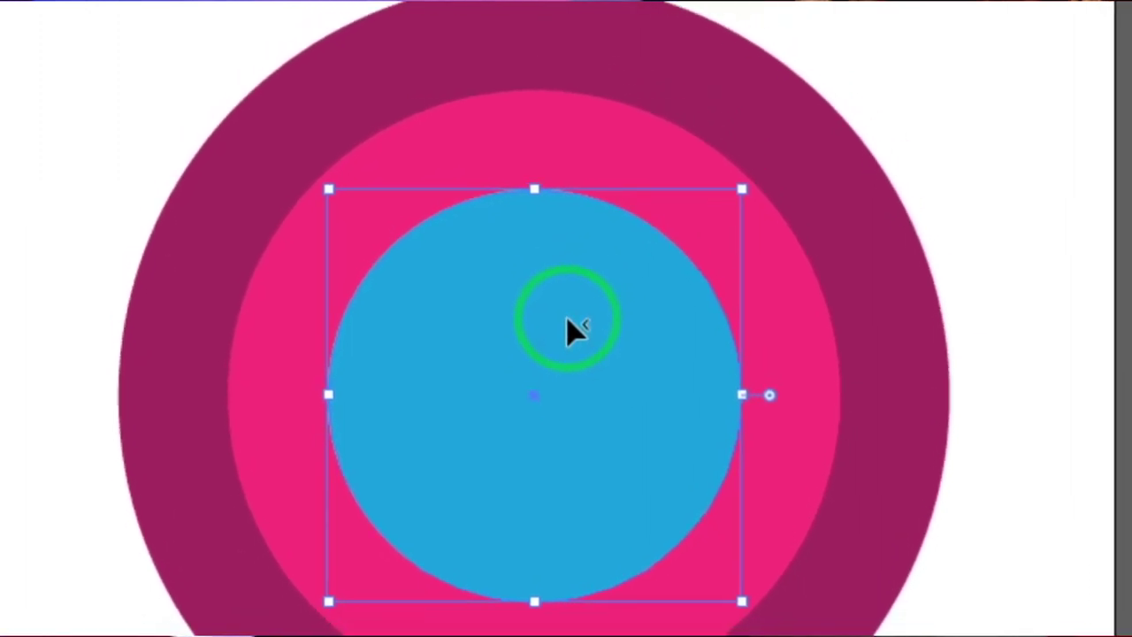
pyautogui.keyDown('ctrl'); pyautogui.click(570, 329); pyautogui.keyUp('ctrl')
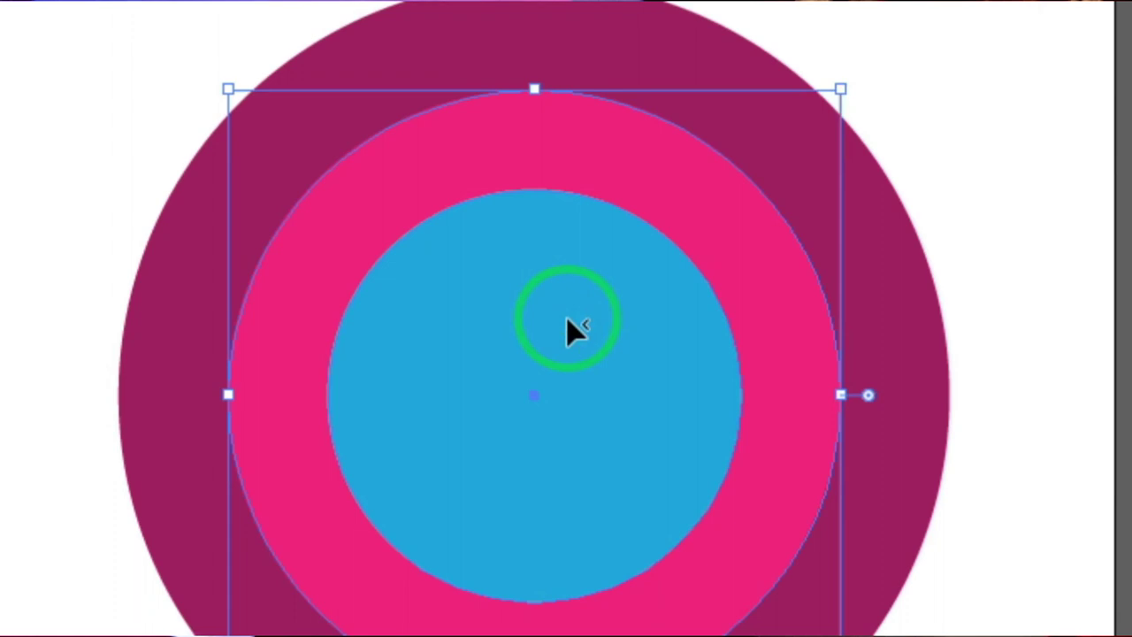
pyautogui.keyDown('ctrl'); pyautogui.click(570, 329); pyautogui.keyUp('ctrl')
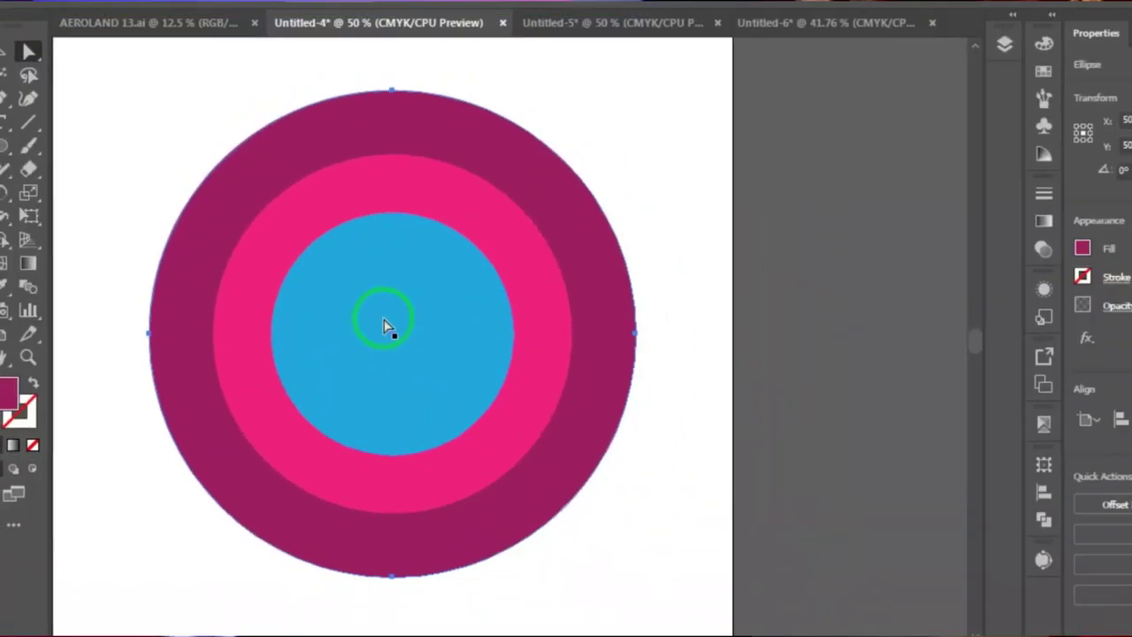
pyautogui.press('v')
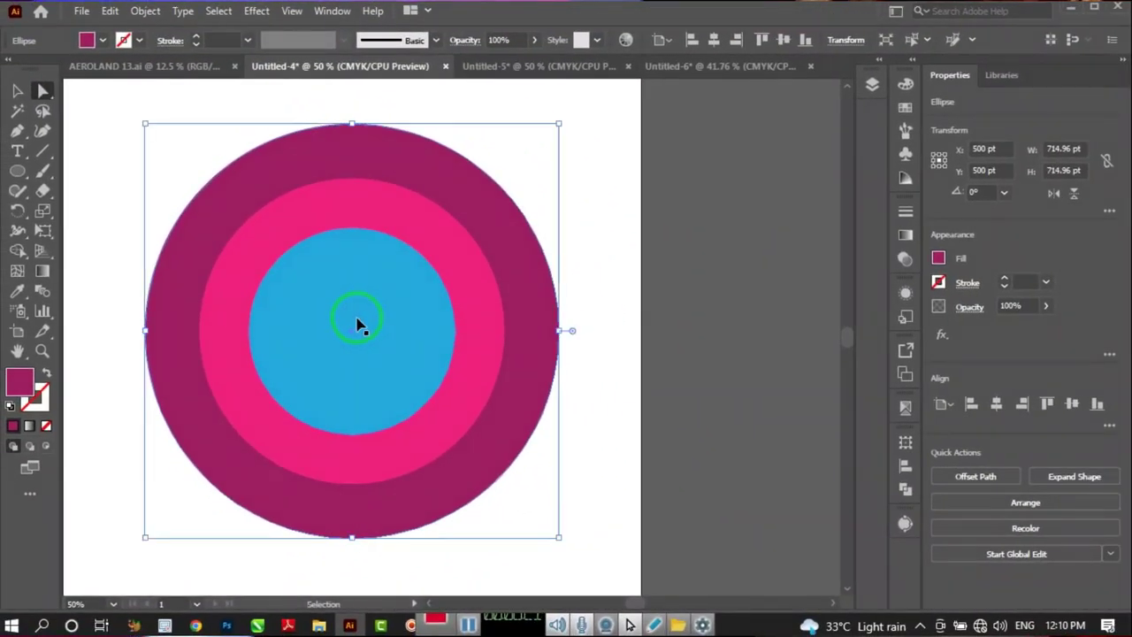
pyautogui.click(379, 300)
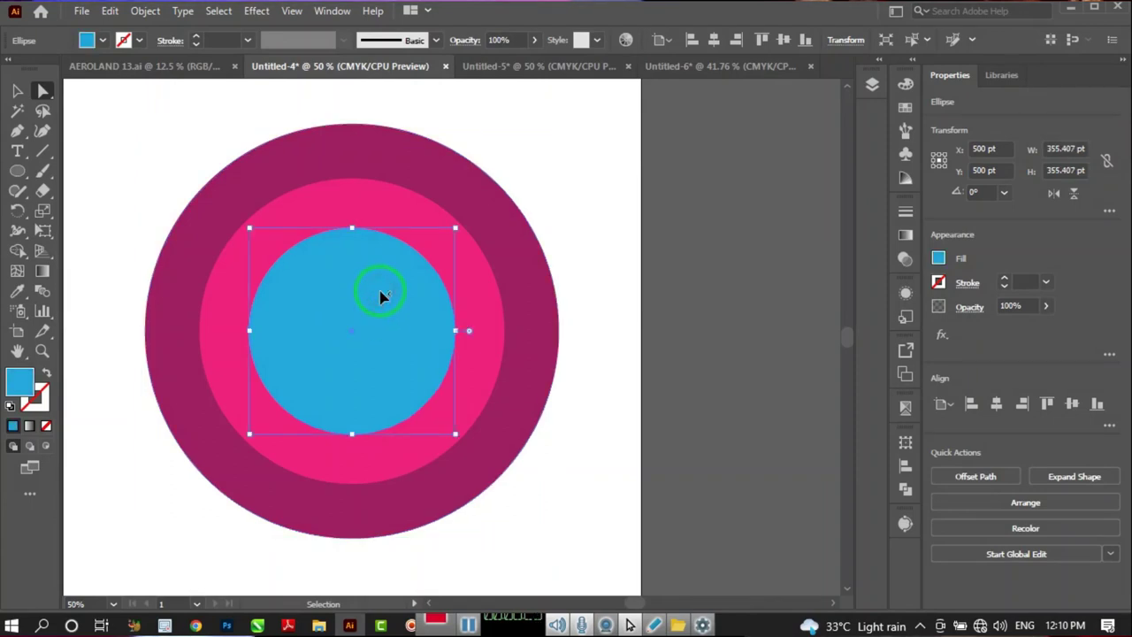
pyautogui.keyDown('ctrl'); pyautogui.click(381, 295); pyautogui.keyUp('ctrl')
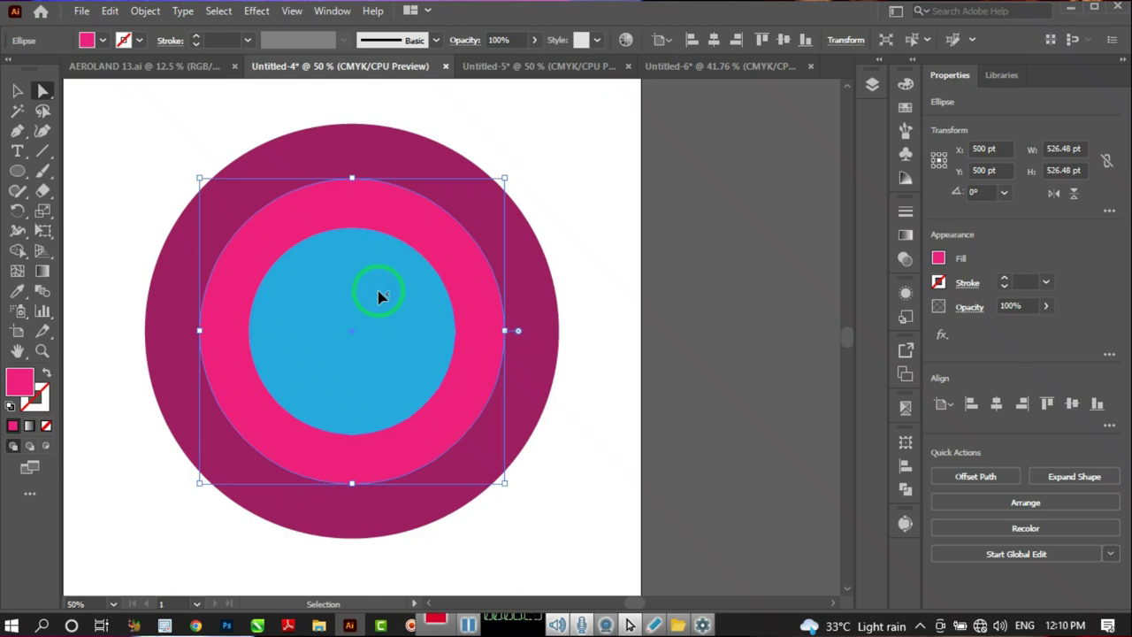
pyautogui.keyDown('ctrl'); pyautogui.click(379, 297); pyautogui.keyUp('ctrl')
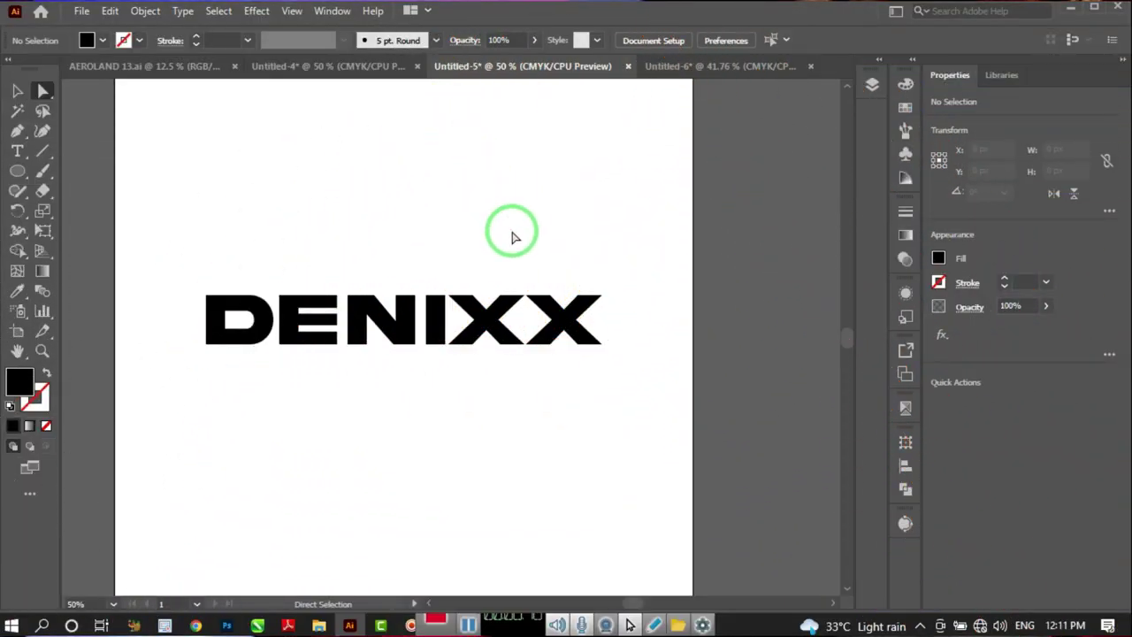
# Select the DENIXX text and open the Character panel, leaving kerning unchanged.
pyautogui.press('v')
pyautogui.hotkey('ctrl', 'a')
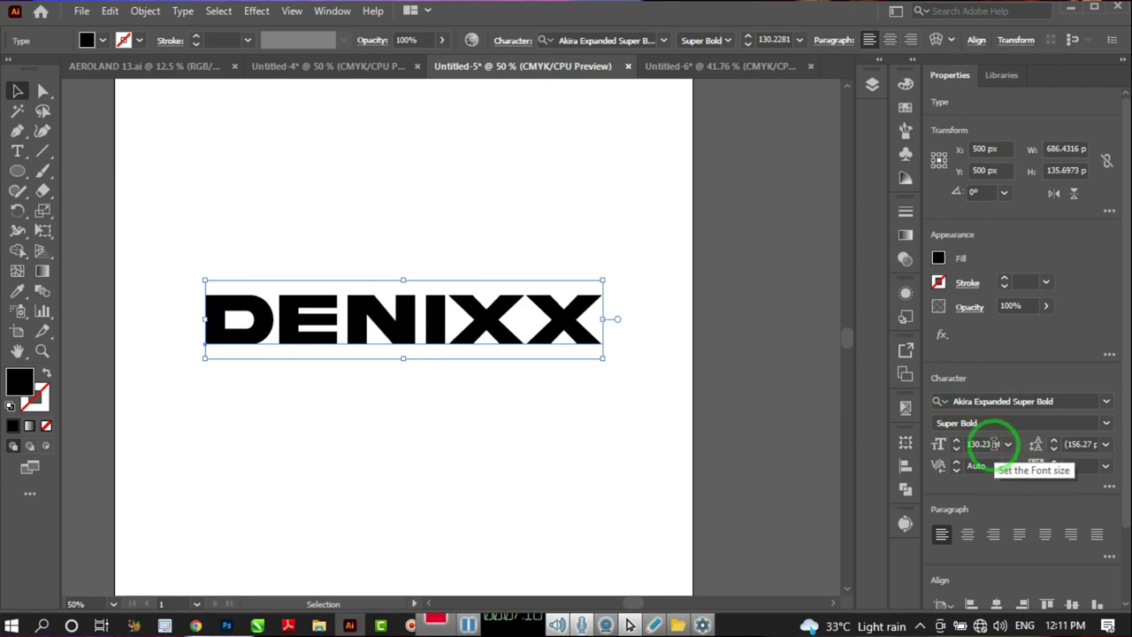
pyautogui.hotkey('ctrl', 't')
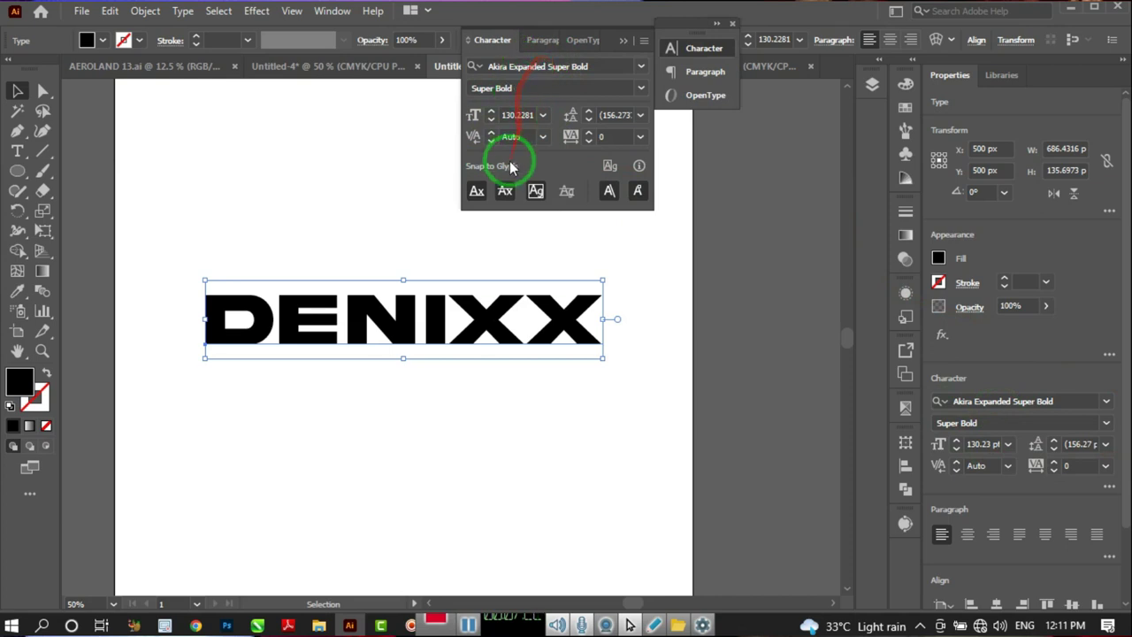
pyautogui.click(544, 140)
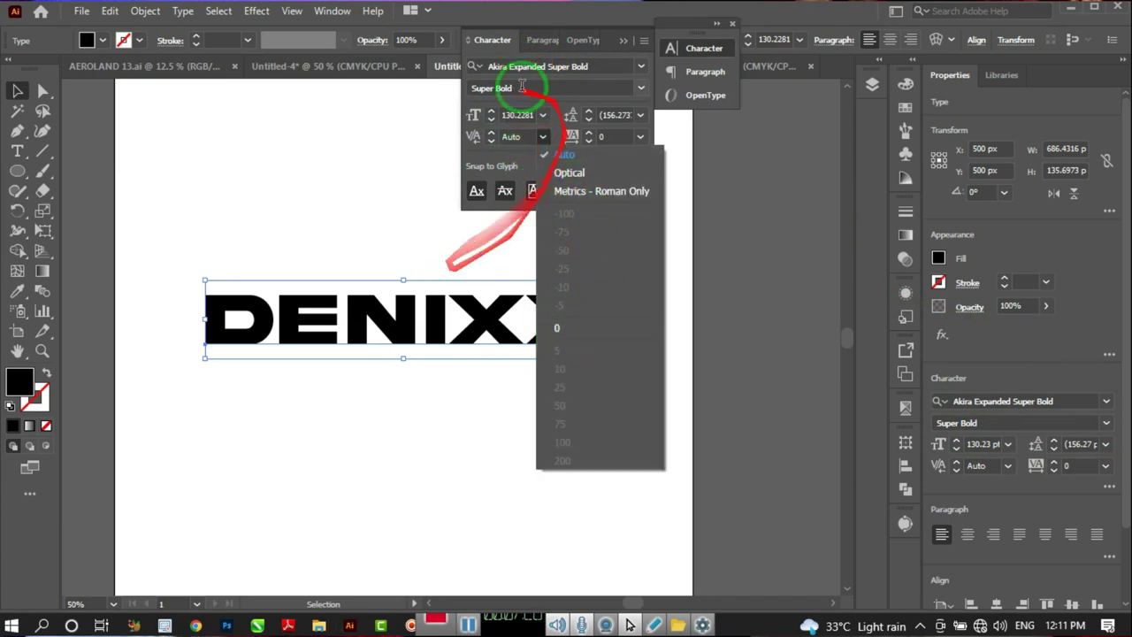
pyautogui.click(475, 311)
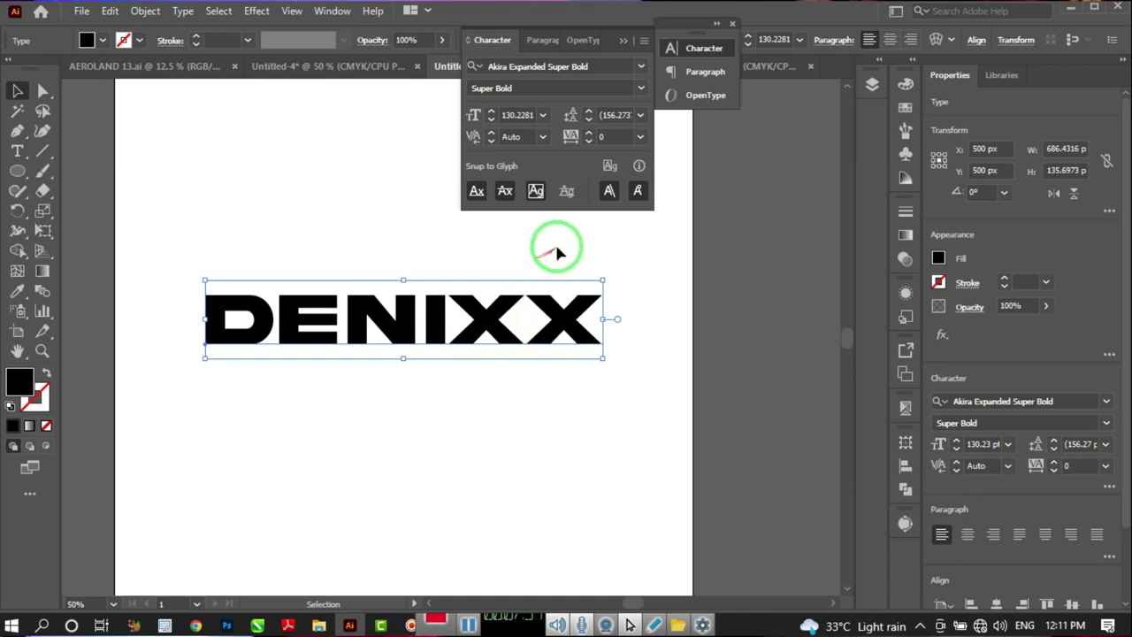
# Try DENIXX tracking at 100, then set it back to 0.
pyautogui.click(643, 139)
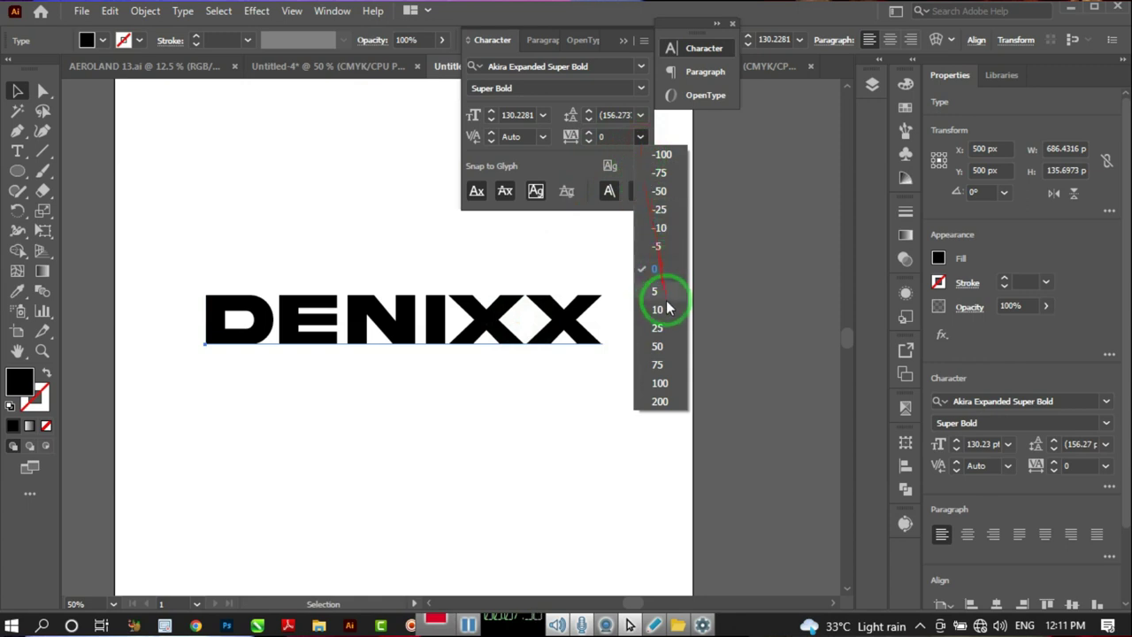
pyautogui.click(661, 382)
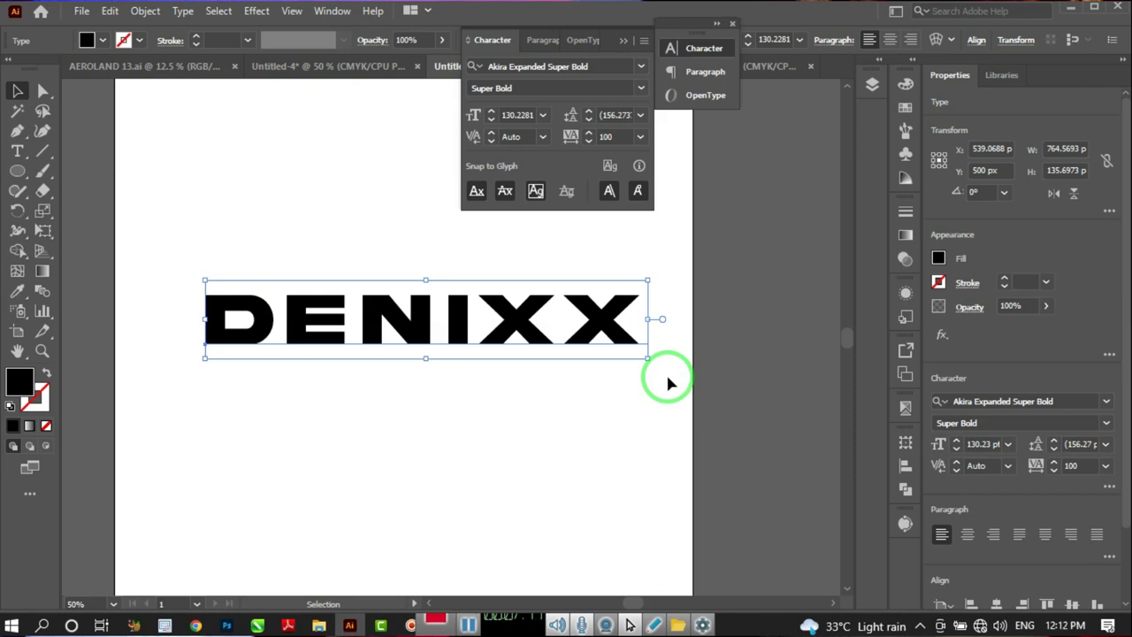
pyautogui.click(641, 137)
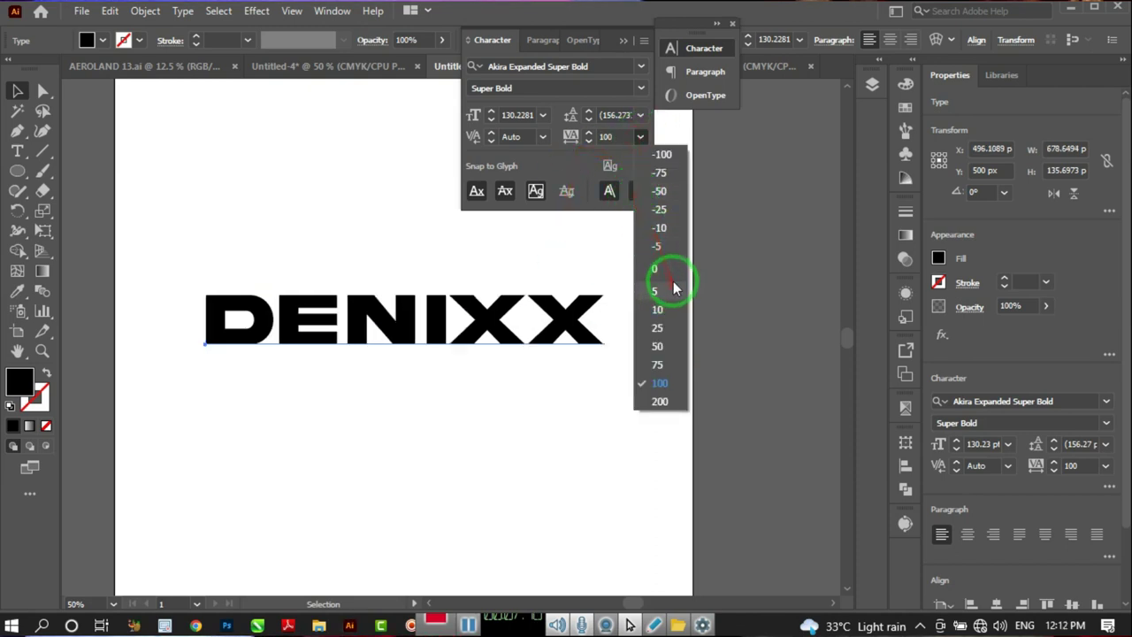
pyautogui.click(670, 269)
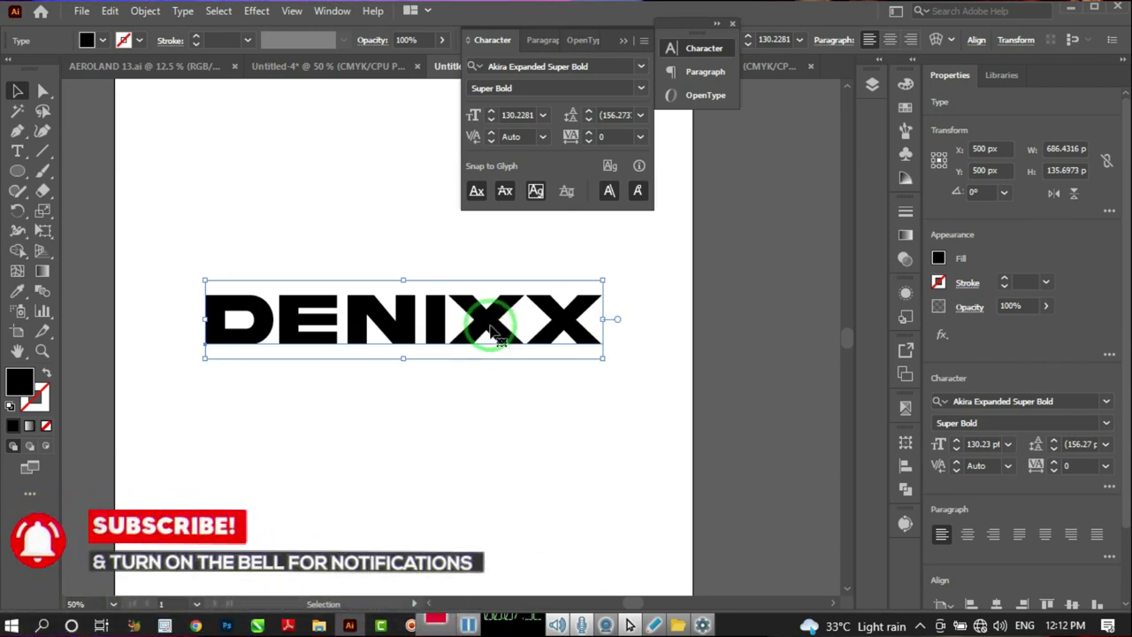
# Raise the kerning between the two X's in DENIXX to 260.
pyautogui.doubleClick(519, 318)
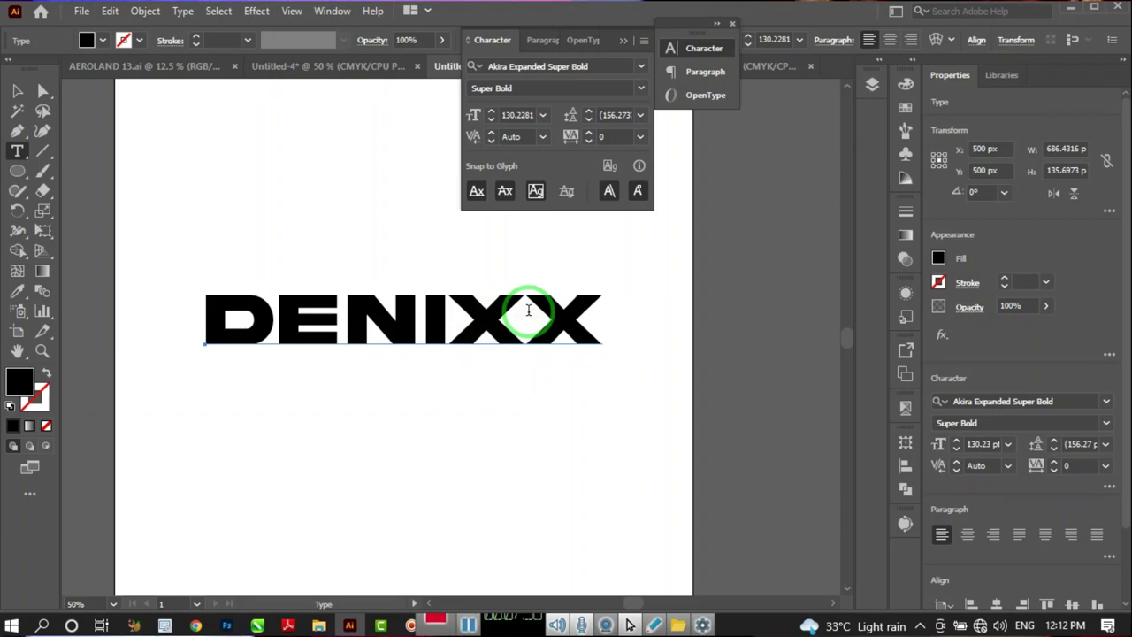
pyautogui.click(528, 309)
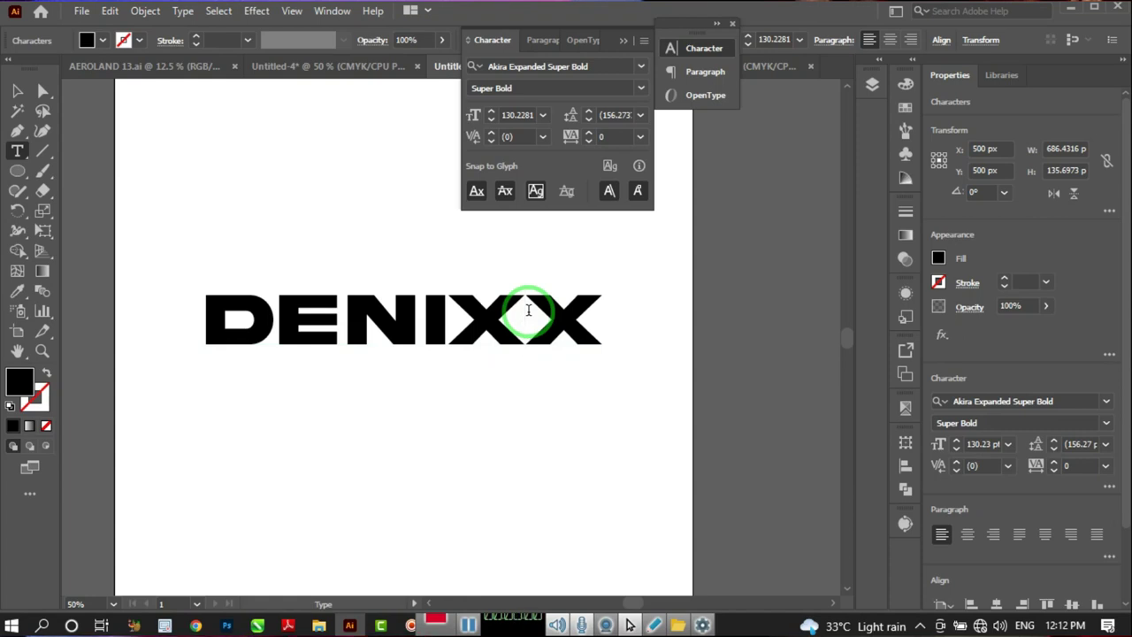
pyautogui.press('space')
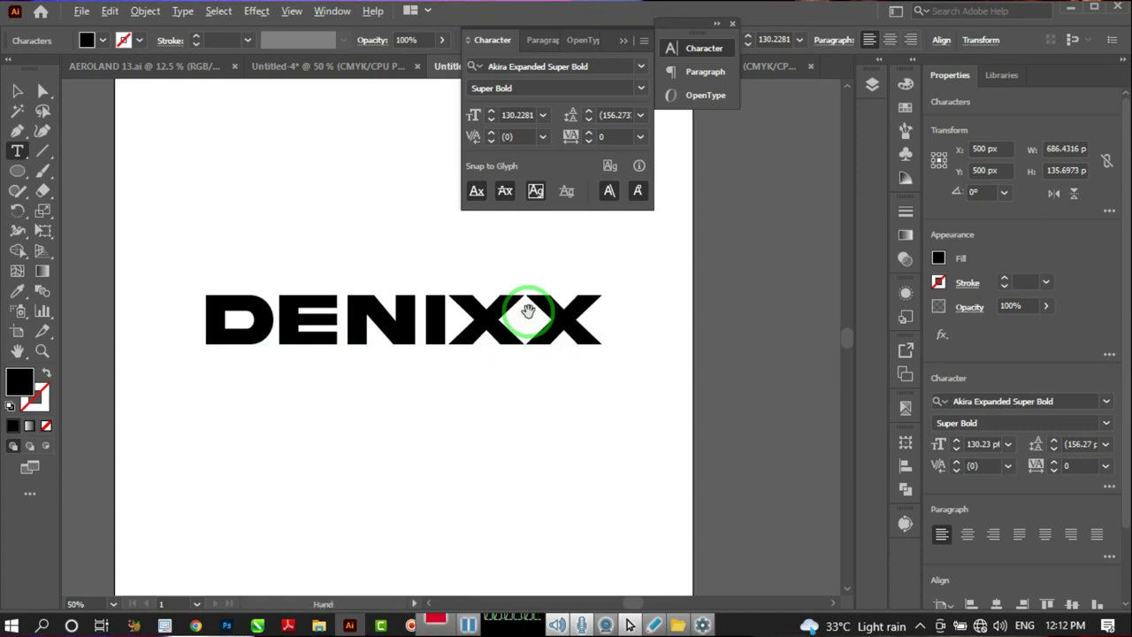
pyautogui.hotkey('alt', 'Right')
pyautogui.hotkey('alt', 'Right')
pyautogui.hotkey('alt', 'Right')
pyautogui.hotkey('alt', 'Right')
pyautogui.hotkey('alt', 'Right')
pyautogui.hotkey('alt', 'Right')
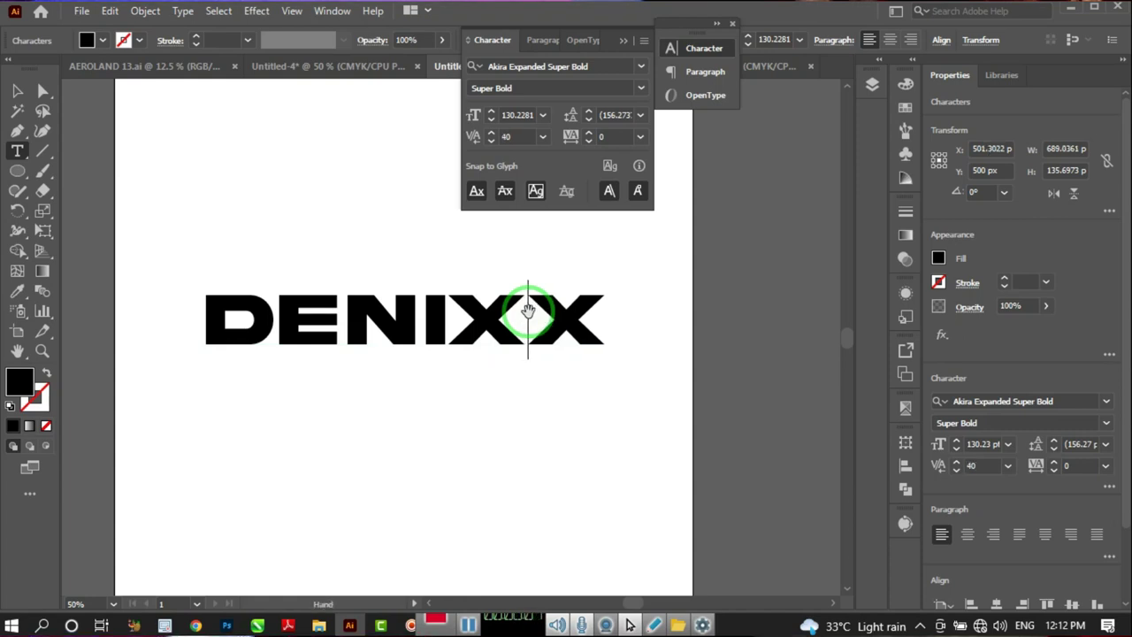
pyautogui.hotkey('alt', 'Right')
pyautogui.hotkey('alt', 'Right')
pyautogui.hotkey('alt', 'Right')
pyautogui.hotkey('alt', 'Right')
pyautogui.hotkey('alt', 'Right')
pyautogui.hotkey('alt', 'Right')
pyautogui.hotkey('alt', 'Right')
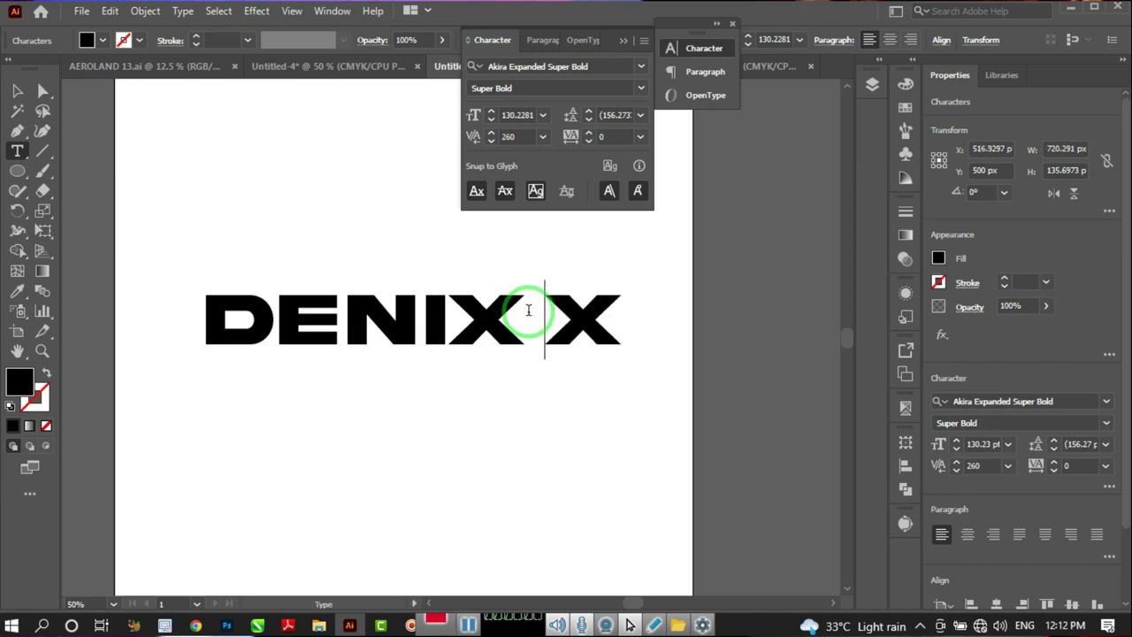
# Set the kerning between I and the first X to 199.
pyautogui.click(450, 315)
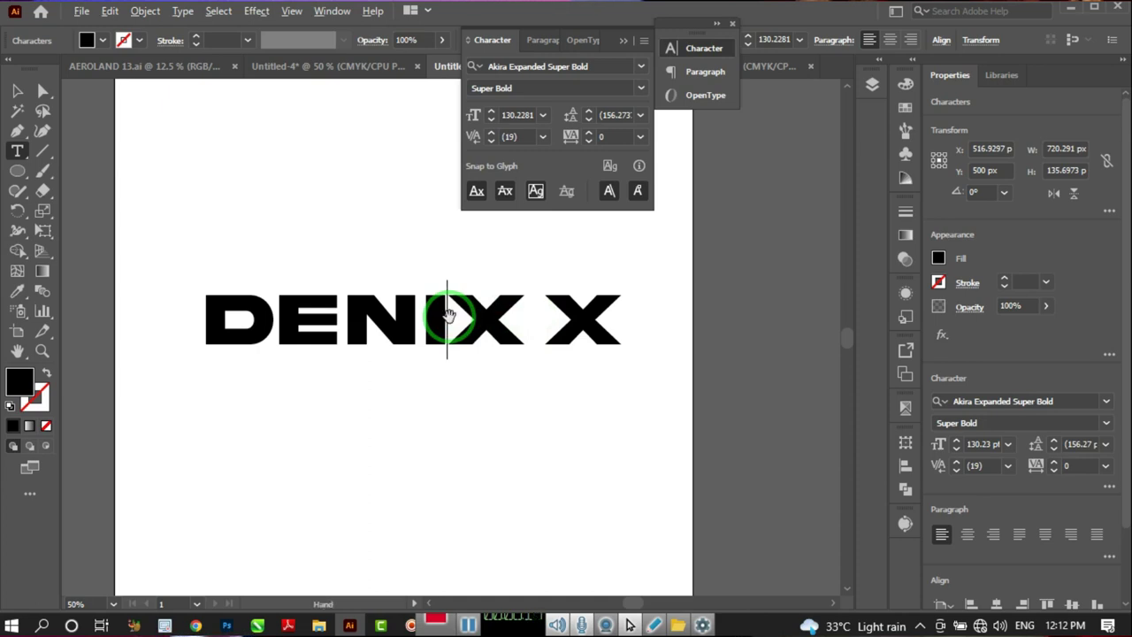
pyautogui.hotkey('alt', 'Right')
pyautogui.hotkey('alt', 'Right')
pyautogui.hotkey('alt', 'Right')
pyautogui.hotkey('alt', 'Right')
pyautogui.hotkey('alt', 'Right')
pyautogui.hotkey('alt', 'Right')
pyautogui.hotkey('alt', 'Right')
pyautogui.hotkey('alt', 'Right')
pyautogui.hotkey('alt', 'Right')
pyautogui.hotkey('alt', 'Right')
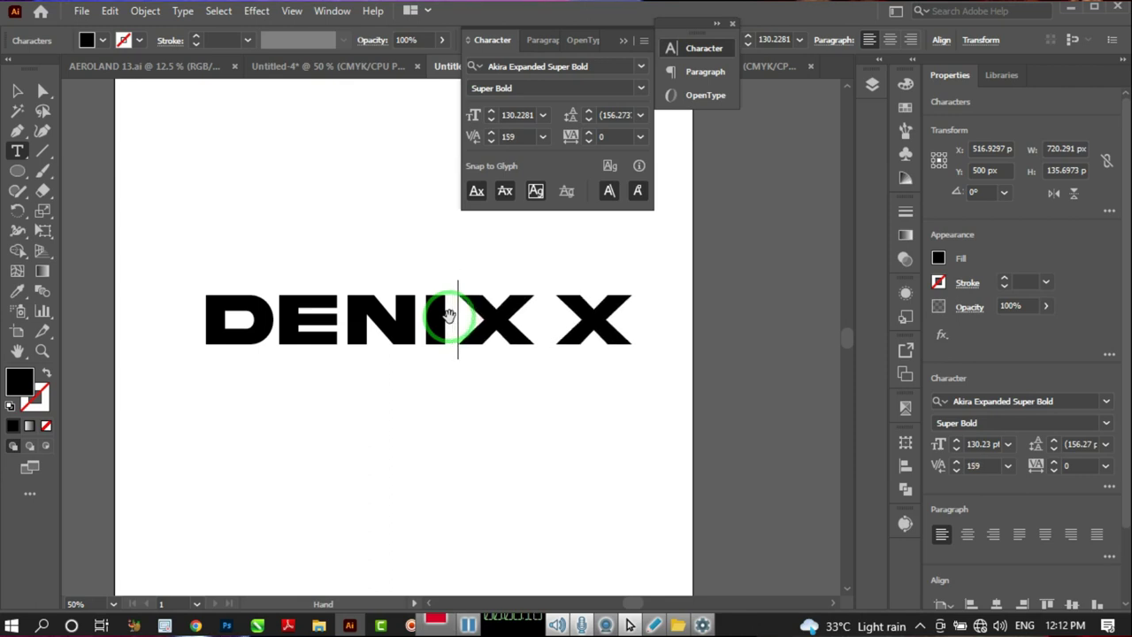
pyautogui.hotkey('alt', 'Left')
pyautogui.hotkey('alt', 'Left')
pyautogui.hotkey('alt', 'Left')
pyautogui.hotkey('alt', 'Left')
pyautogui.hotkey('alt', 'Left')
pyautogui.hotkey('alt', 'Left')
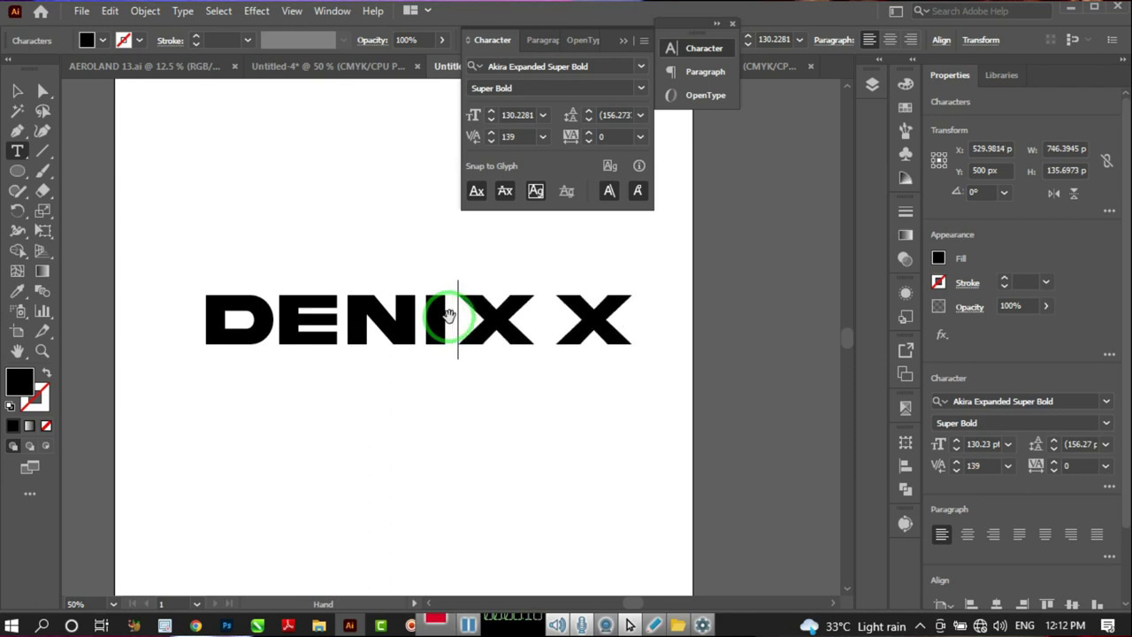
pyautogui.hotkey('alt', 'Right')
pyautogui.hotkey('alt', 'Right')
pyautogui.hotkey('alt', 'Right')
pyautogui.hotkey('alt', 'Right')
pyautogui.hotkey('alt', 'Right')
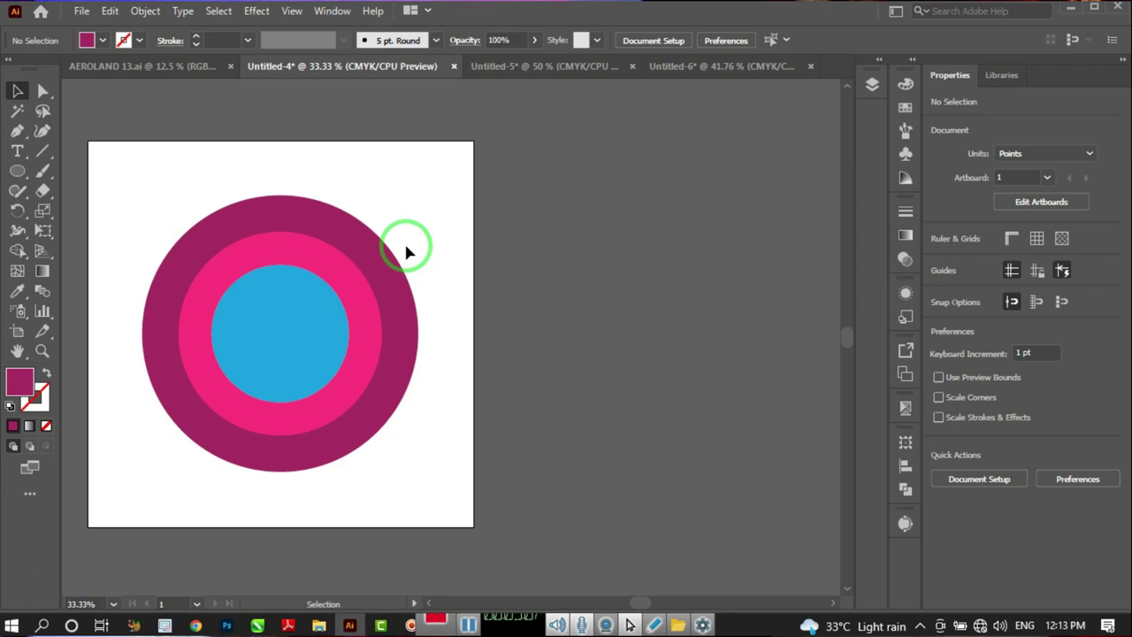
# Group the three circles, shrink the group to 213.04 pt and move it left.
pyautogui.moveTo(457, 177); pyautogui.dragTo(288, 366)
pyautogui.hotkey('ctrl', 'g')
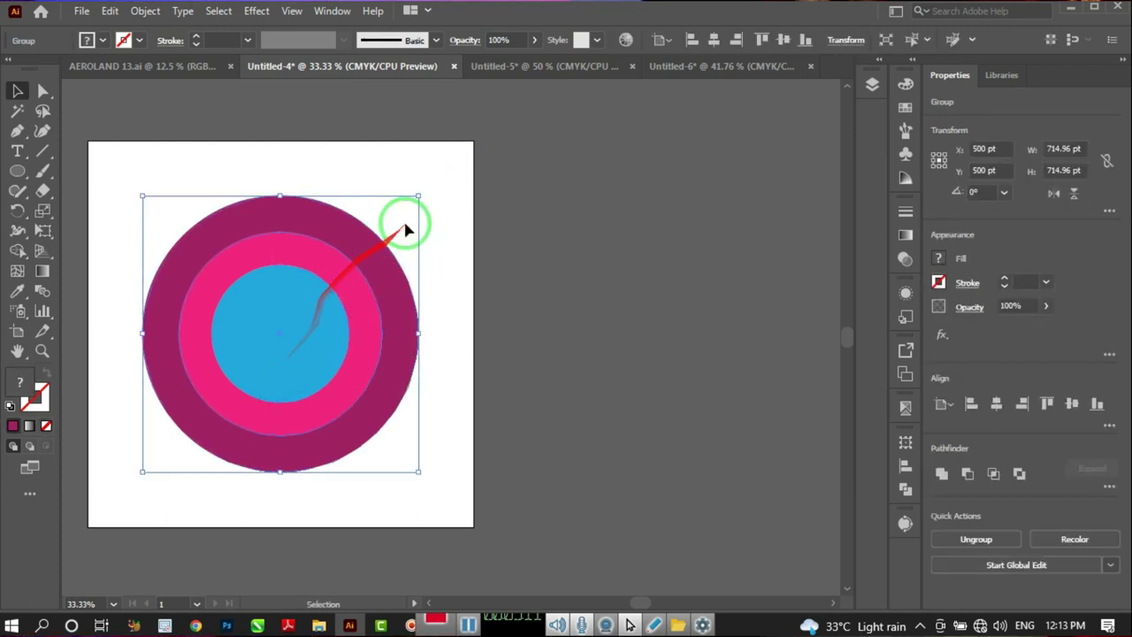
pyautogui.moveTo(420, 196); pyautogui.dragTo(262, 389)
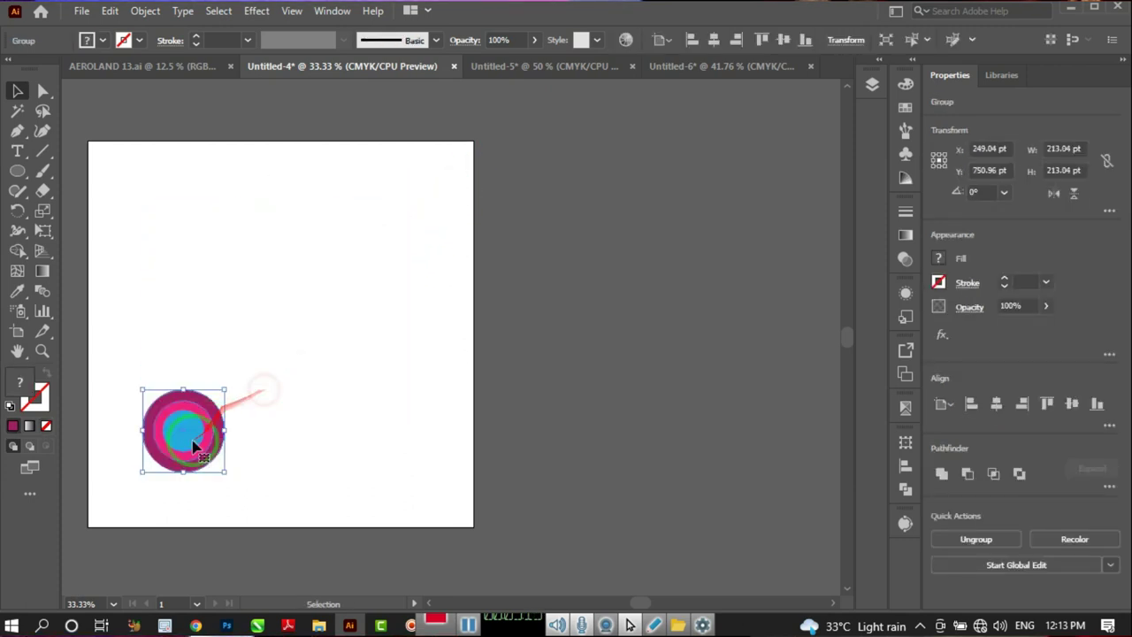
pyautogui.moveTo(193, 446); pyautogui.dragTo(156, 344)
# Duplicate the circle group to the right so three copies sit in a row.
pyautogui.scroll(1, 154, 345)
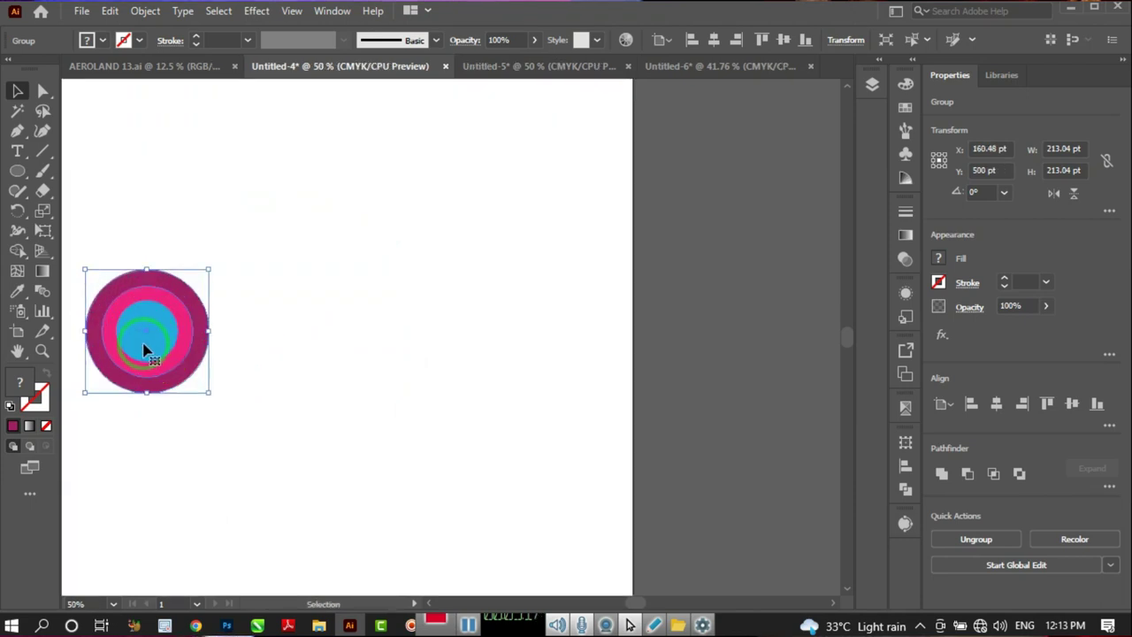
pyautogui.moveTo(146, 349); pyautogui.dragTo(491, 346)
pyautogui.scroll(-2, 375, 384)
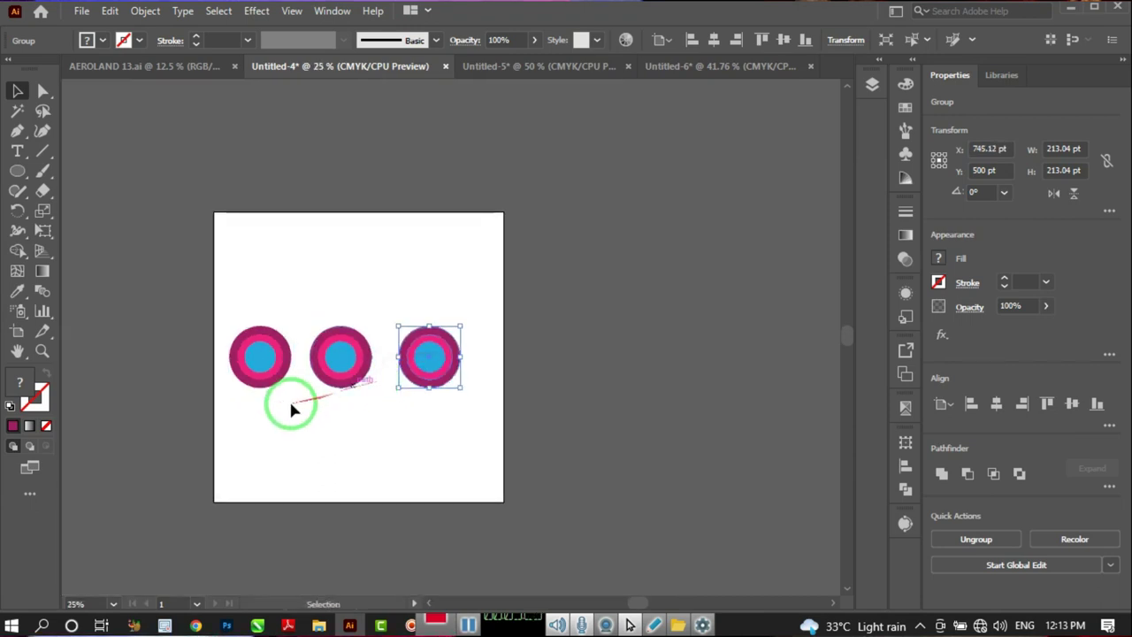
pyautogui.scroll(1, 299, 383)
pyautogui.click(248, 354)
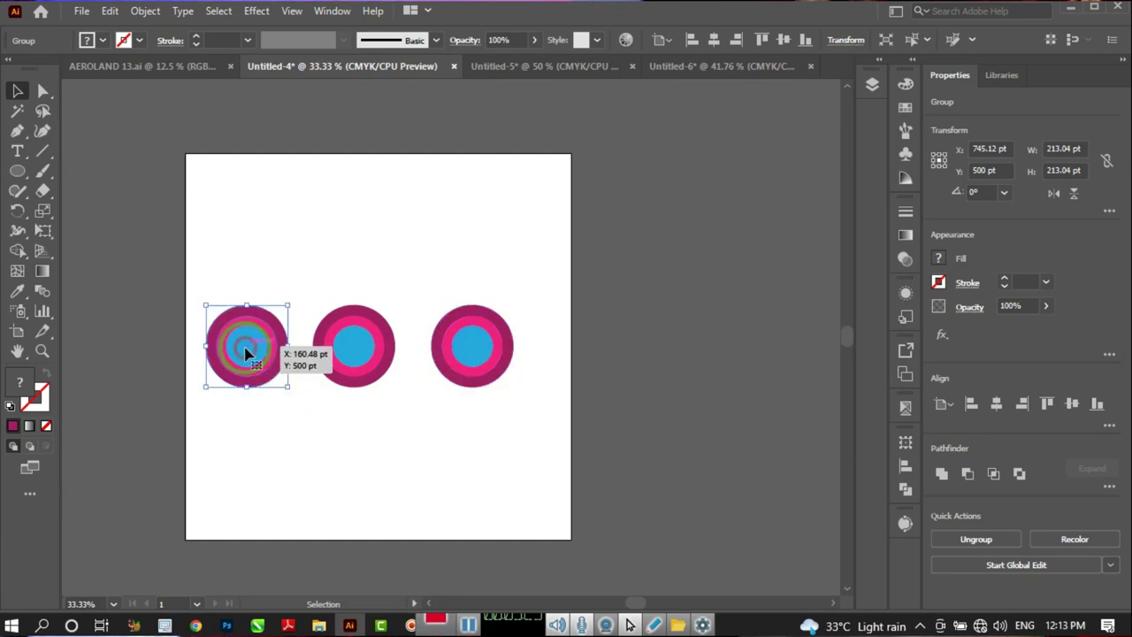
pyautogui.scroll(1, 280, 357)
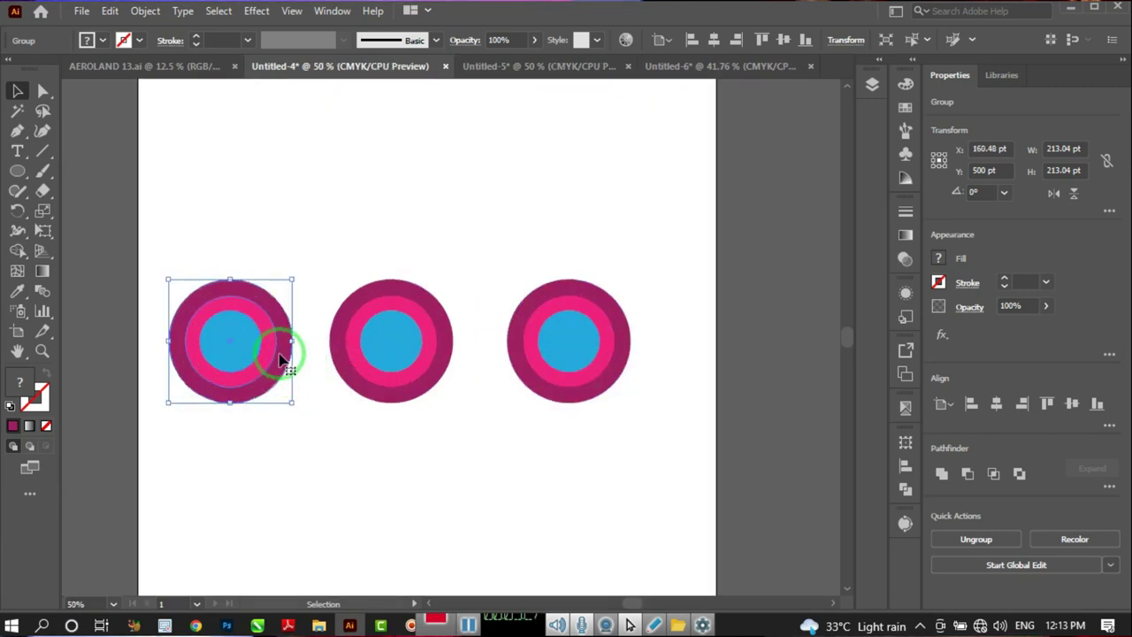
pyautogui.scroll(1, 253, 328)
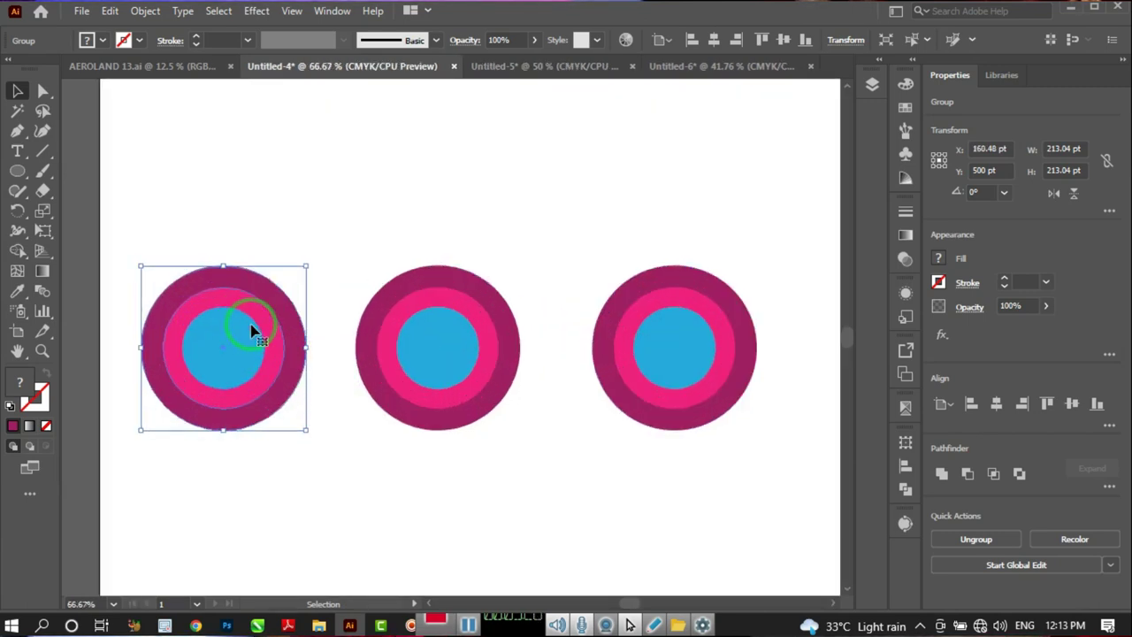
# Start Global Edit on the circle groups and enlarge them from 213.04 to 228.68 pt.
pyautogui.click(221, 14)
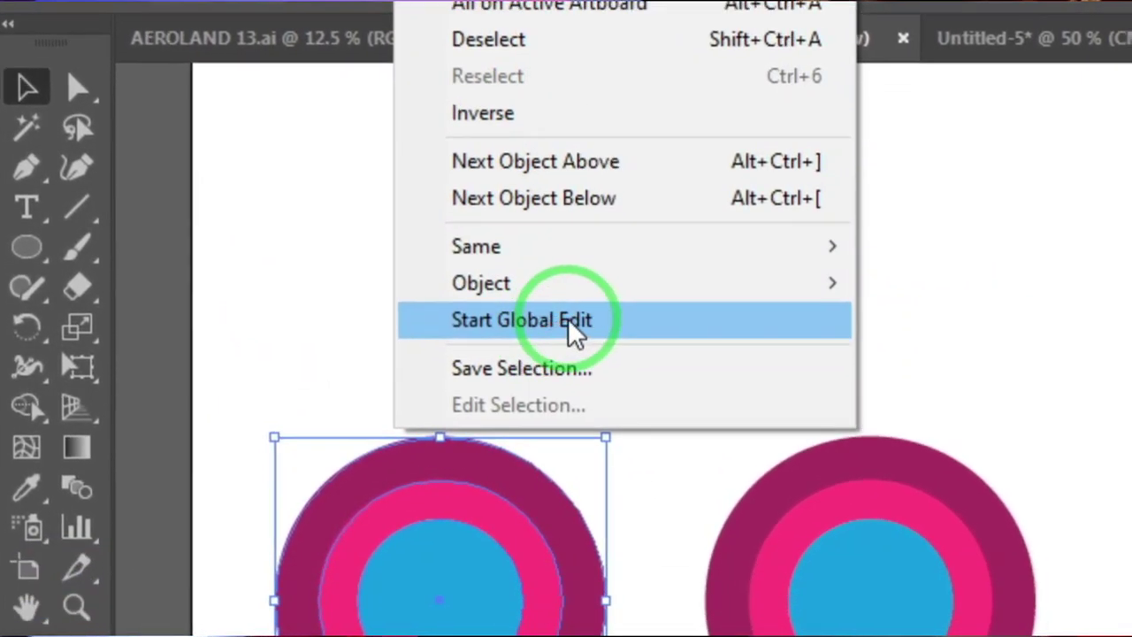
pyautogui.click(575, 332)
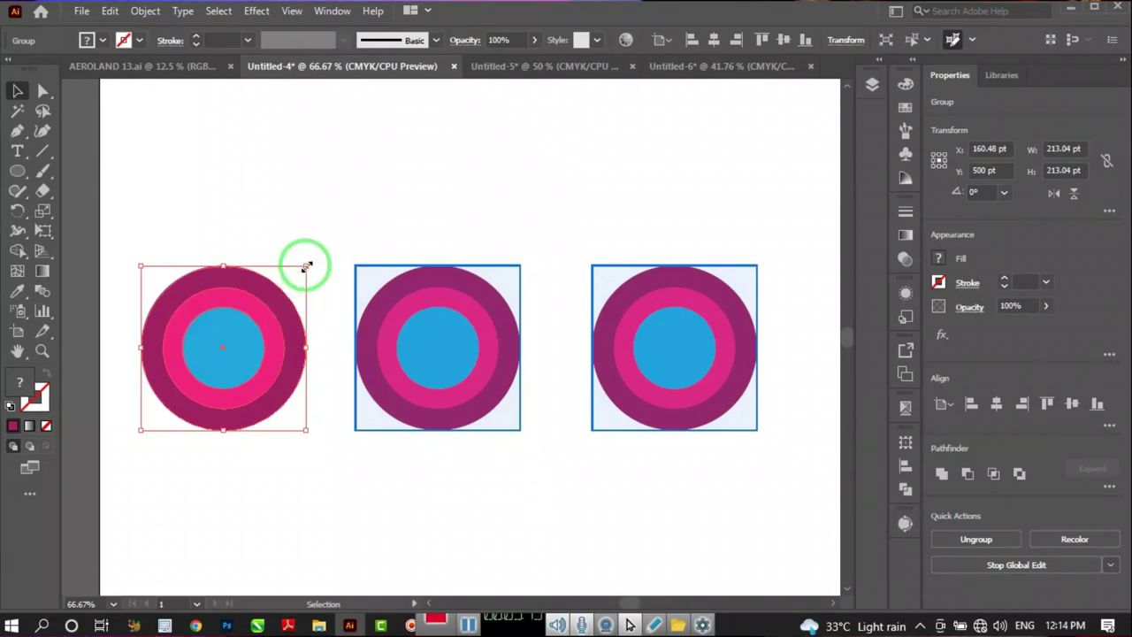
pyautogui.moveTo(307, 265)
pyautogui.mouseDown()
pyautogui.moveTo(313, 245)
pyautogui.moveTo(318, 253)
pyautogui.mouseUp()
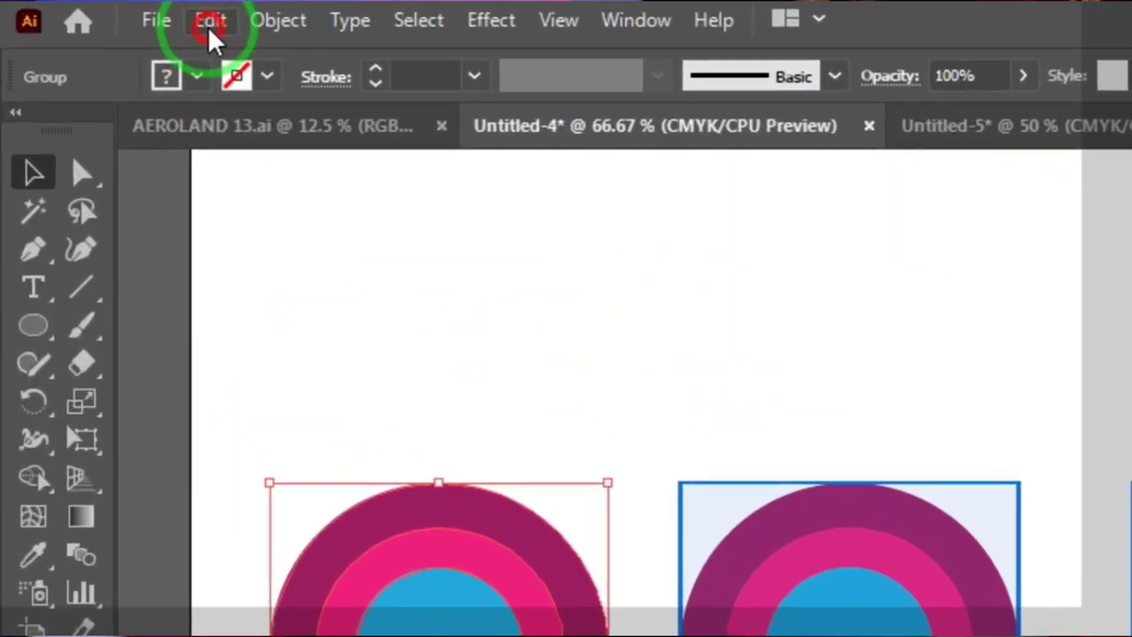
# Use Recolor Artwork to shift the circles from red to orange, giving brown, tan and purple tones.
pyautogui.click(110, 11)
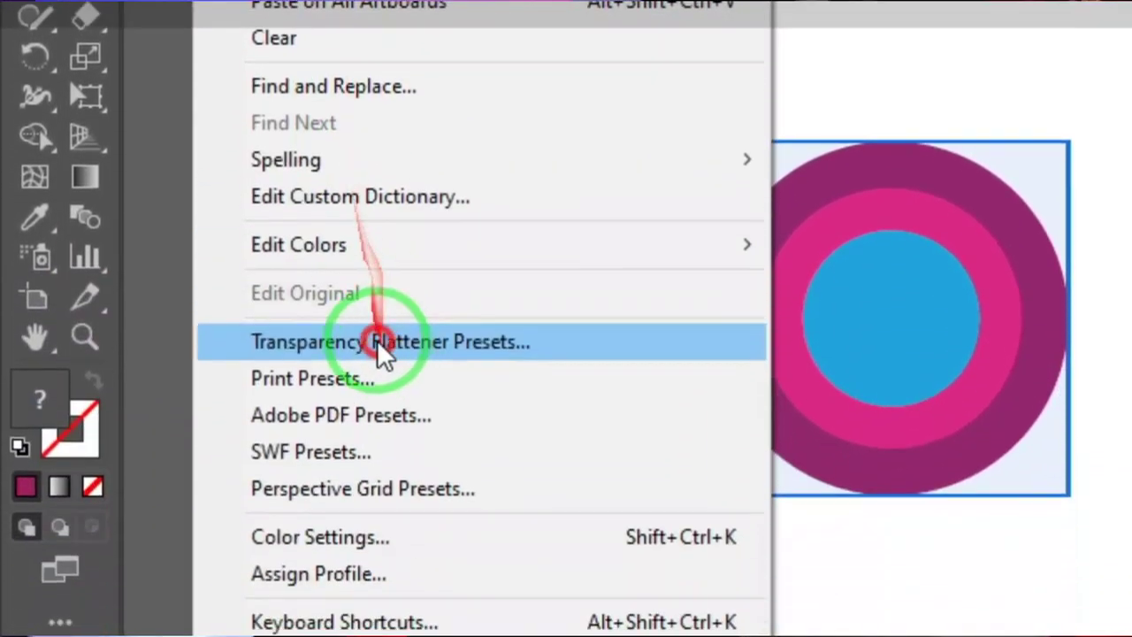
pyautogui.moveTo(588, 259)
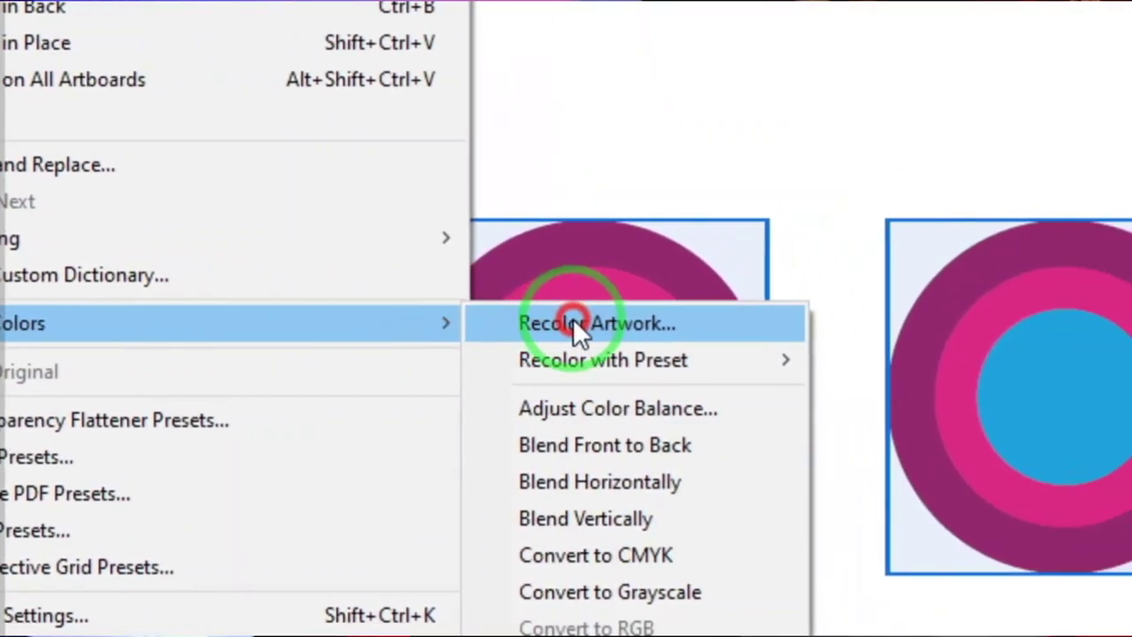
pyautogui.click(575, 323)
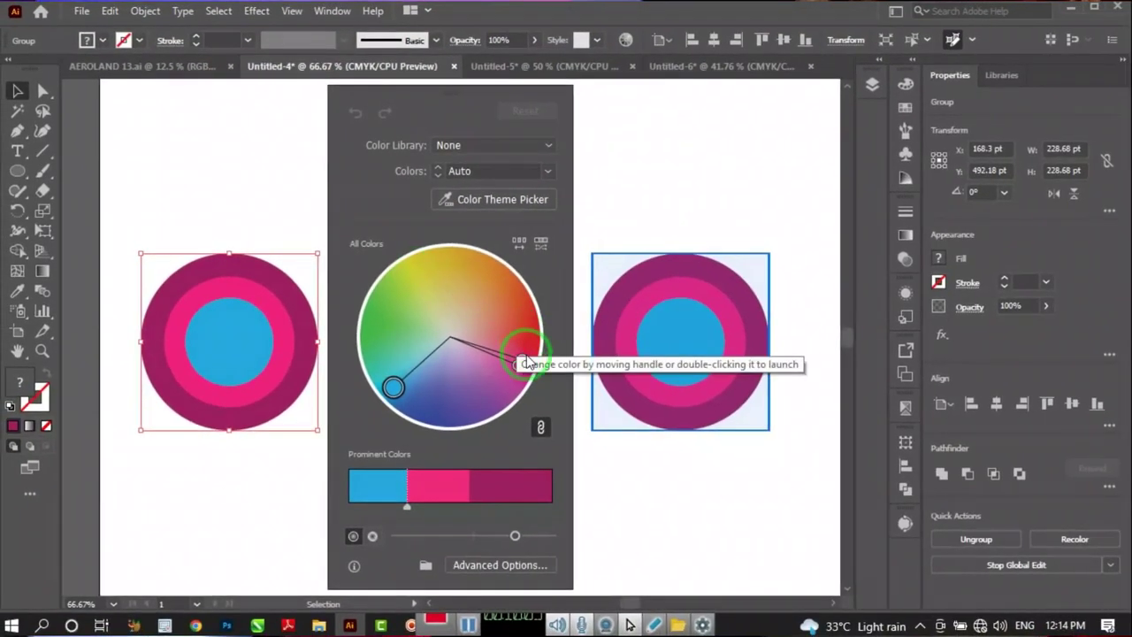
pyautogui.moveTo(523, 365); pyautogui.dragTo(524, 337)
pyautogui.moveTo(491, 303); pyautogui.dragTo(474, 284)
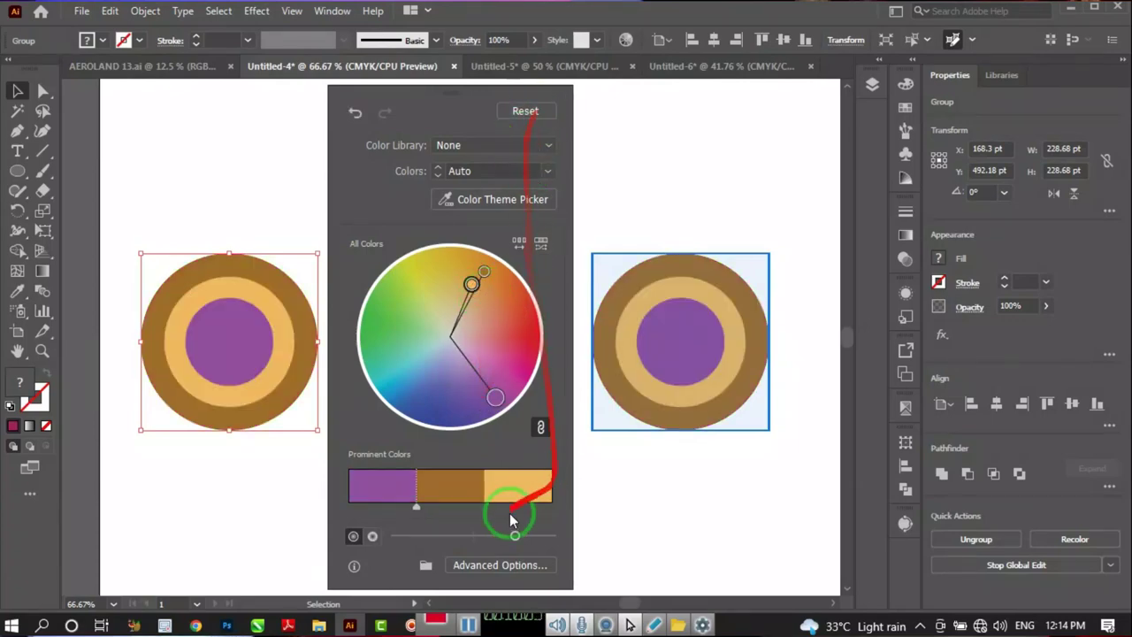
pyautogui.click(701, 210)
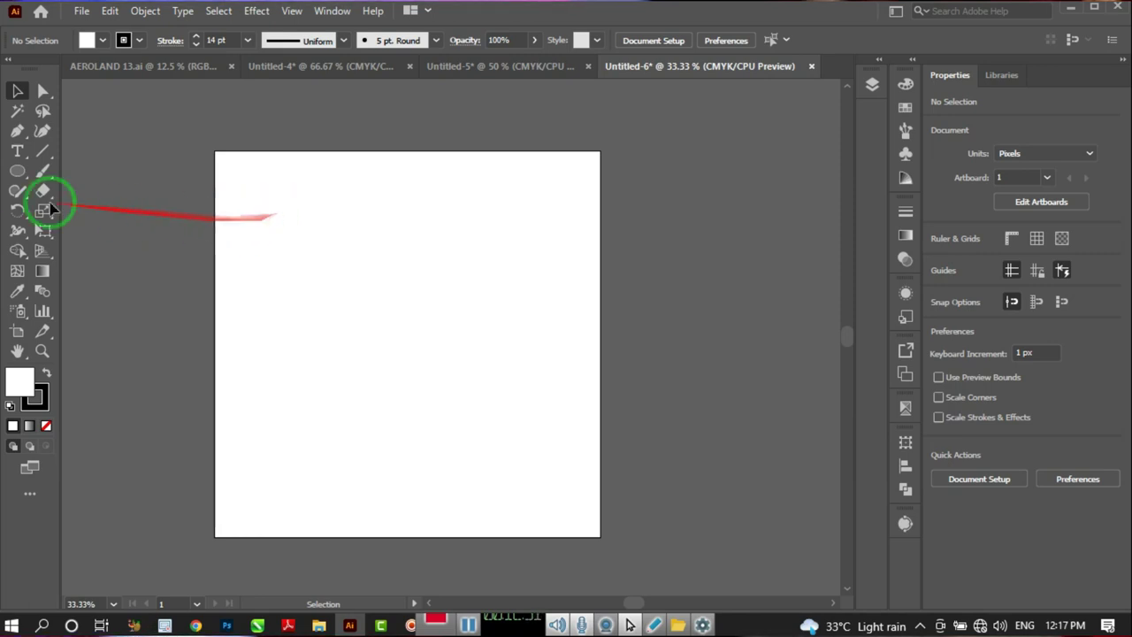
# Draw a white circle with a 14 pt black stroke using the Ellipse tool.
pyautogui.click(17, 170)
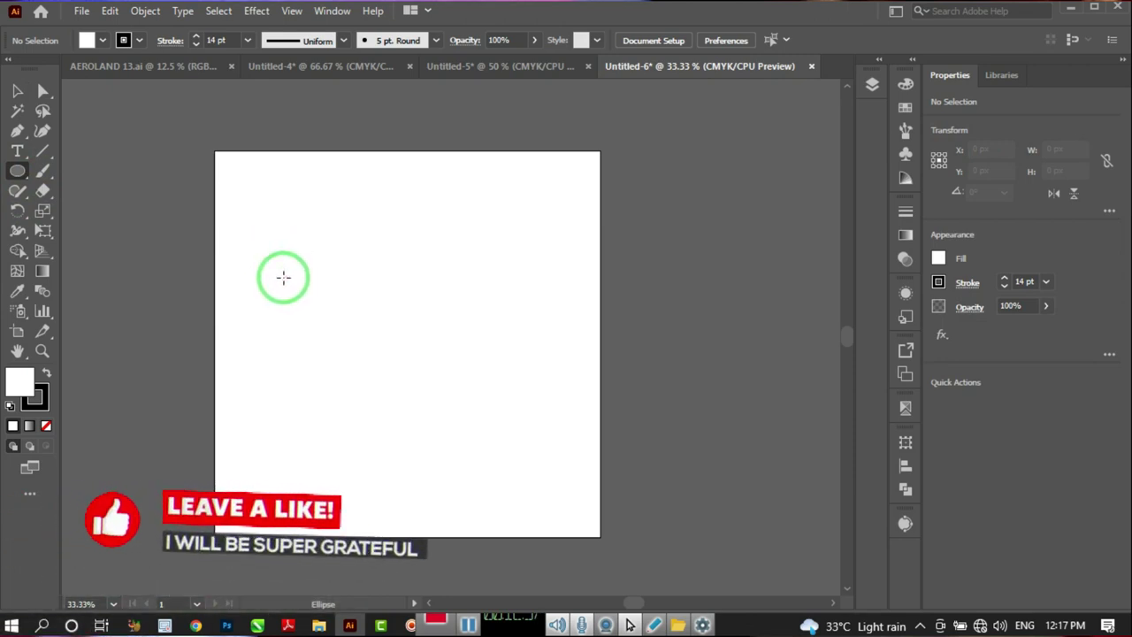
pyautogui.moveTo(263, 240)
pyautogui.mouseDown()
pyautogui.moveTo(422, 439)
pyautogui.moveTo(479, 456)
pyautogui.mouseUp()
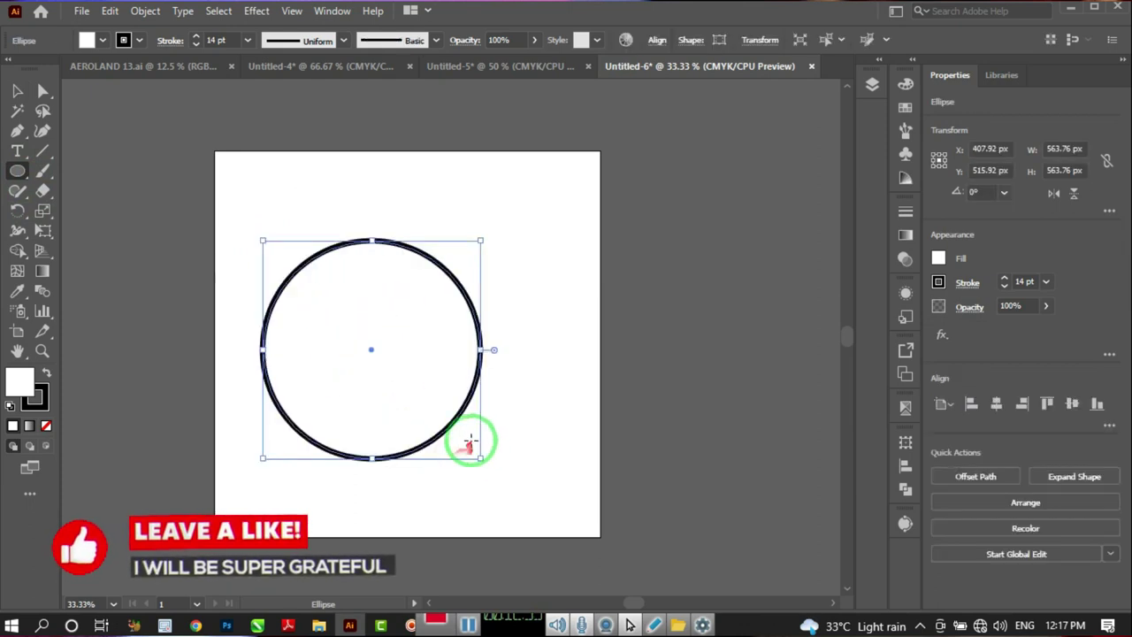
pyautogui.hotkey('ctrl', '=')
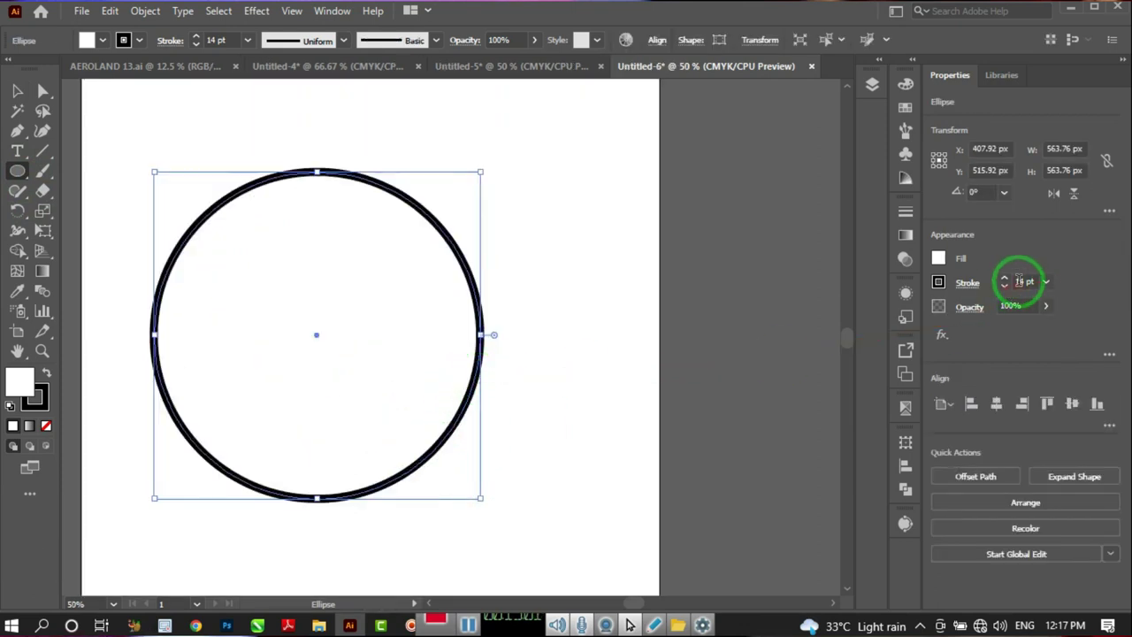
pyautogui.scroll(-3, 416, 266)
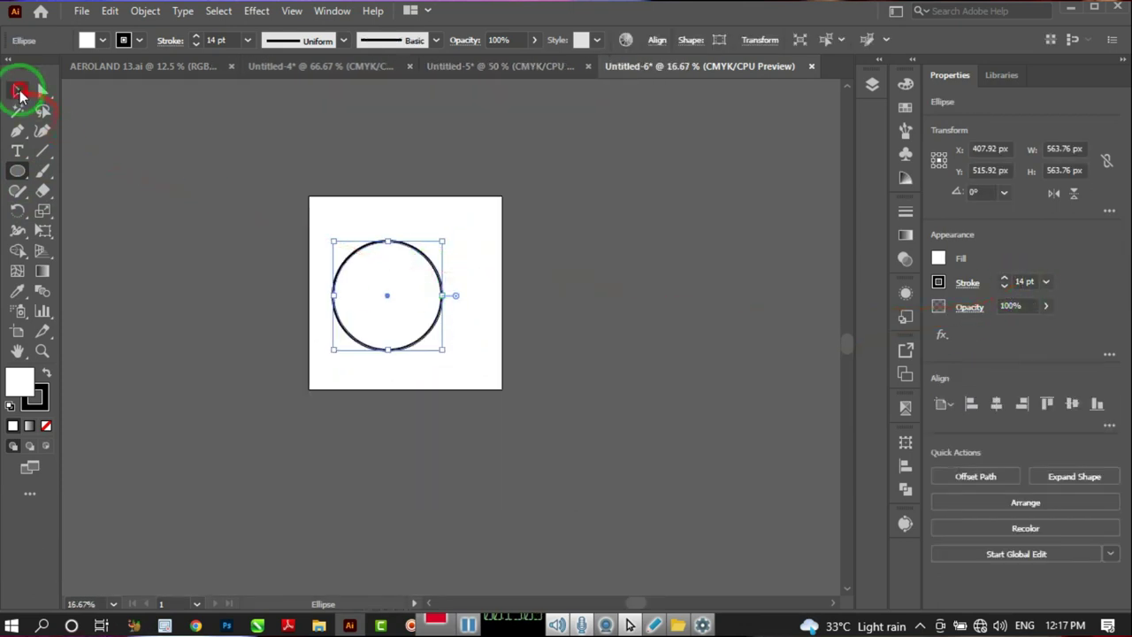
# Resize the circle with the Selection tool, shrinking it small and then enlarging it to a huge size.
pyautogui.click(17, 91)
pyautogui.scroll(2, 433, 270)
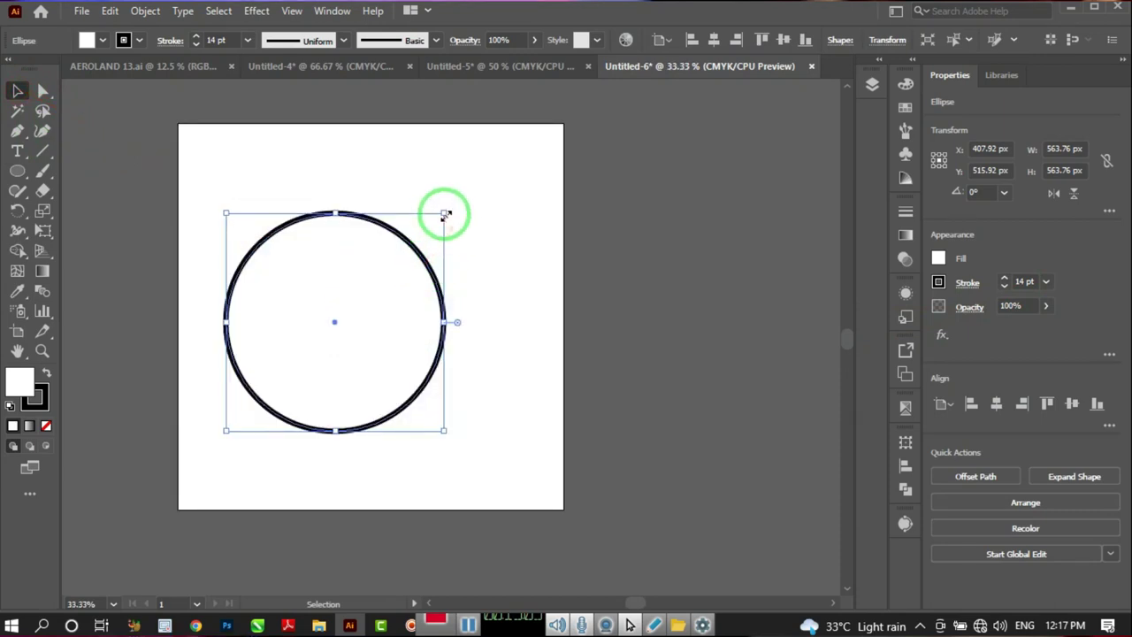
pyautogui.moveTo(446, 214); pyautogui.dragTo(349, 317)
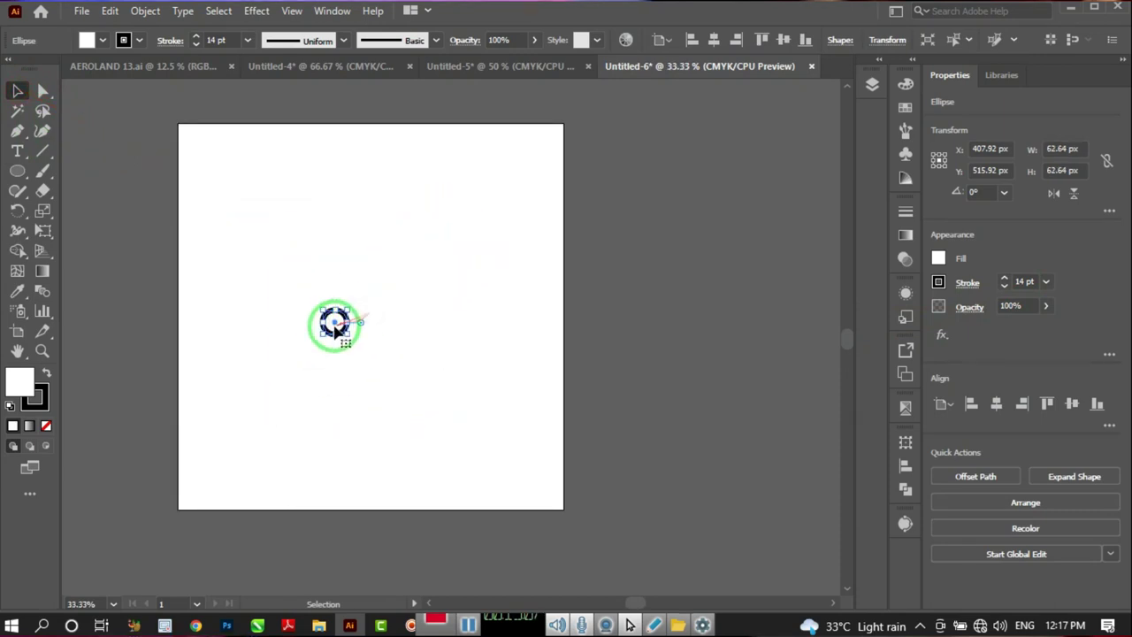
pyautogui.scroll(5, 332, 329)
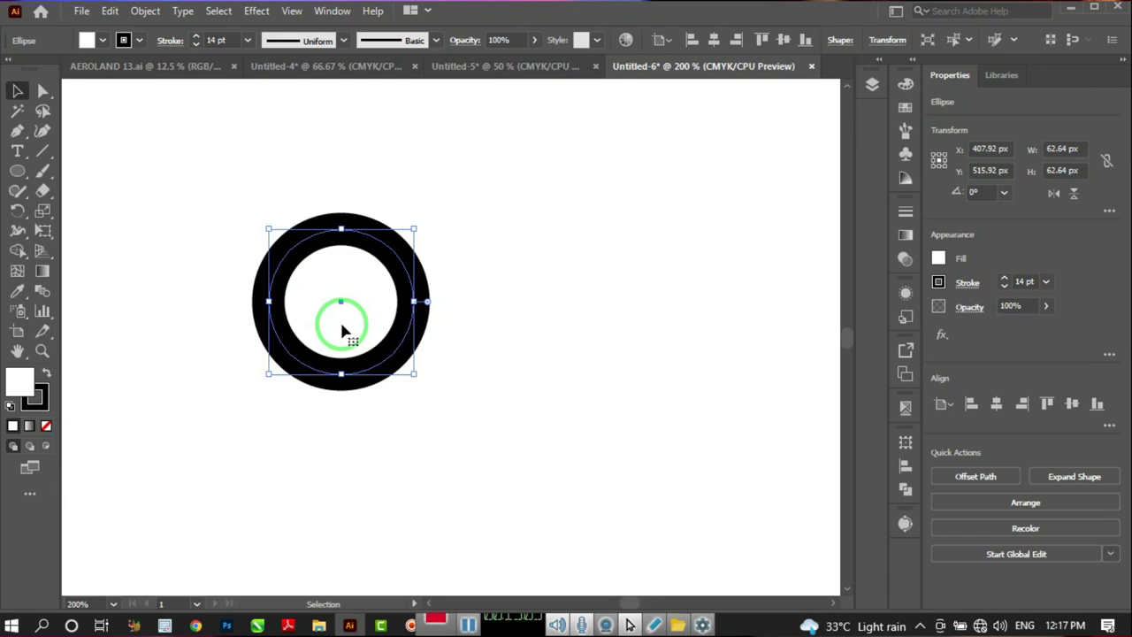
pyautogui.scroll(-3, 345, 326)
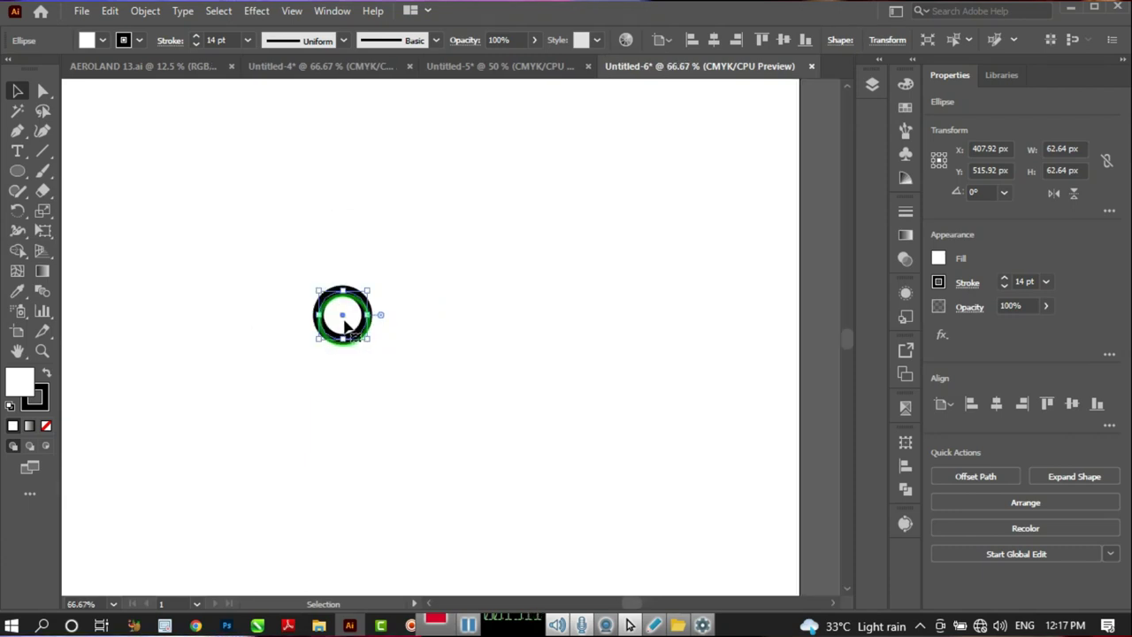
pyautogui.scroll(-5, 347, 324)
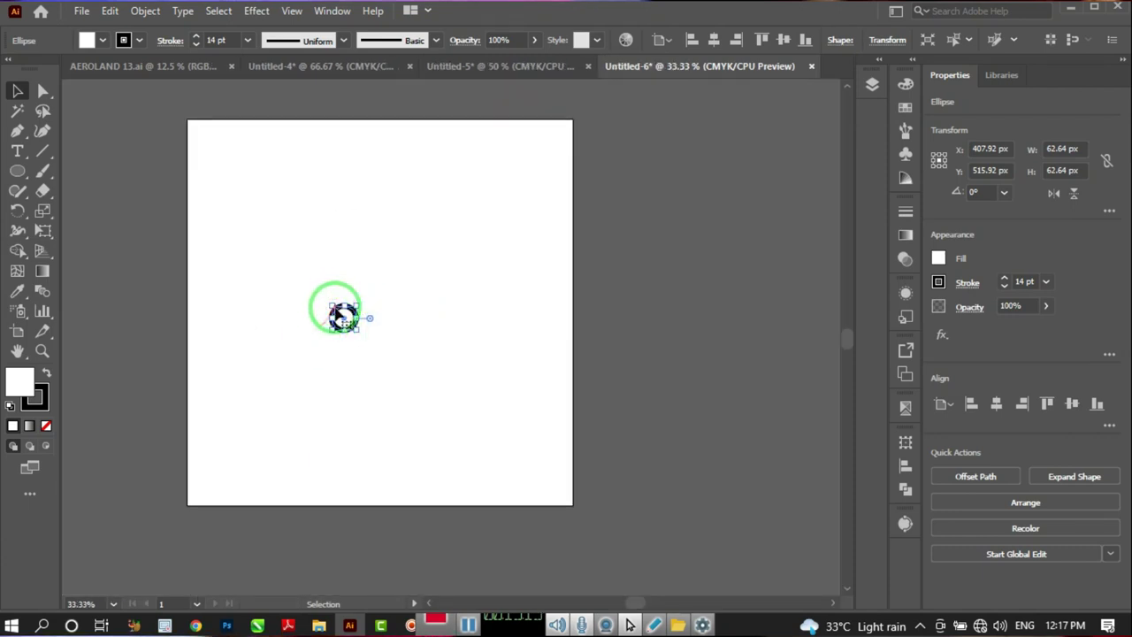
pyautogui.scroll(6, 340, 320)
pyautogui.scroll(3, 344, 324)
pyautogui.scroll(-8, 372, 358)
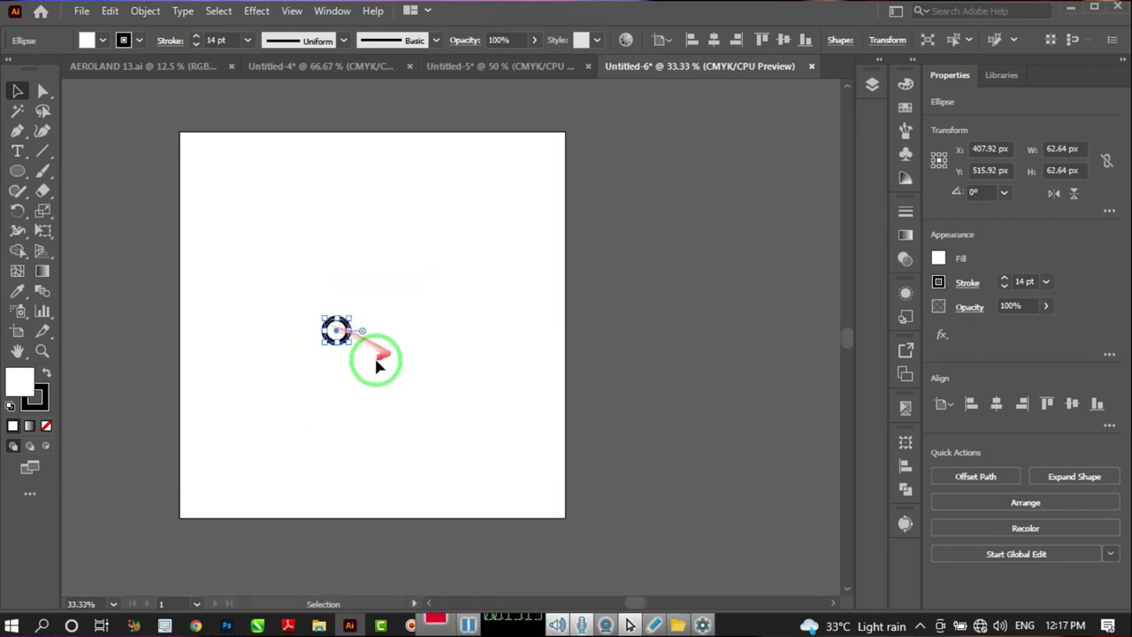
pyautogui.moveTo(368, 353); pyautogui.dragTo(623, 624)
pyautogui.scroll(5, 615, 296)
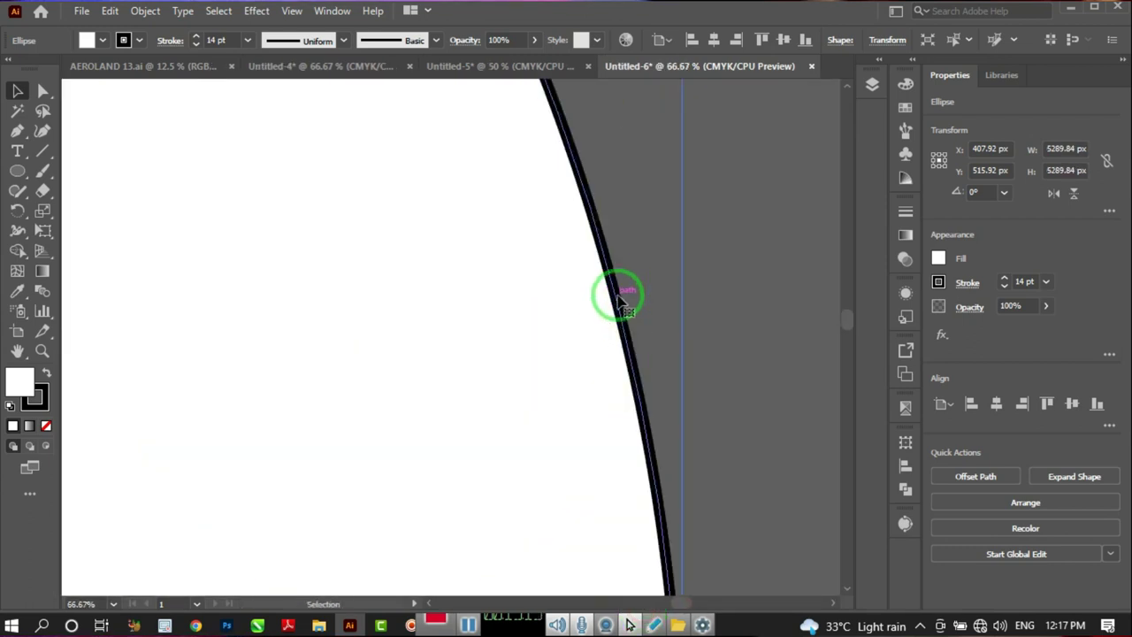
pyautogui.scroll(-4, 567, 299)
pyautogui.scroll(-2, 548, 305)
pyautogui.scroll(1, 493, 328)
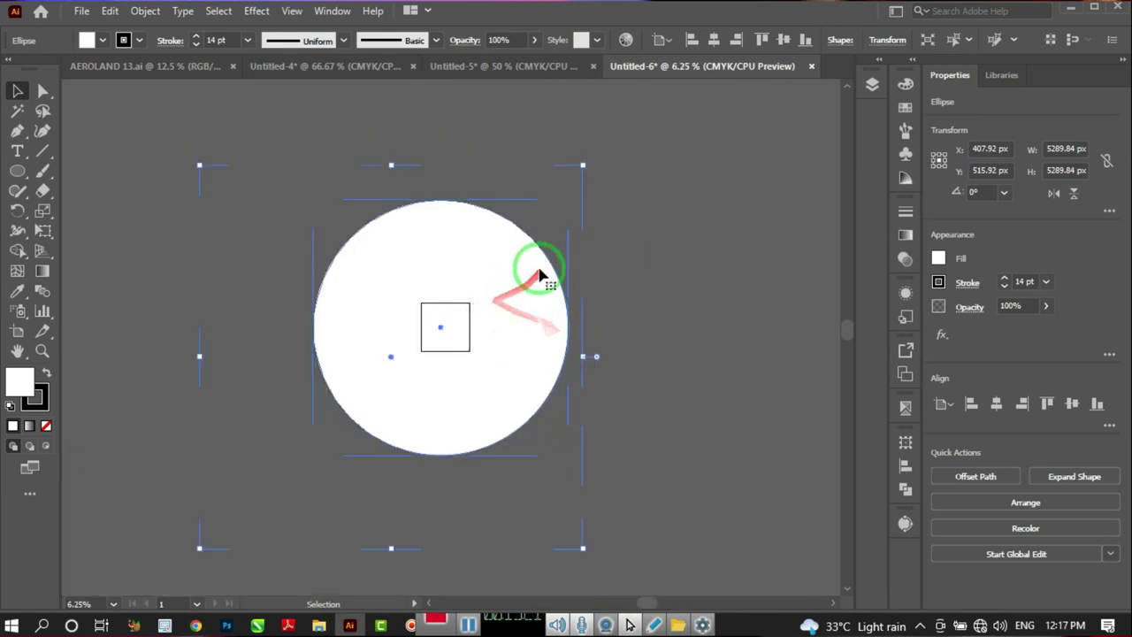
# Centre the circle on the artboard and scale it down to 216.56 px wide.
pyautogui.click(996, 403)
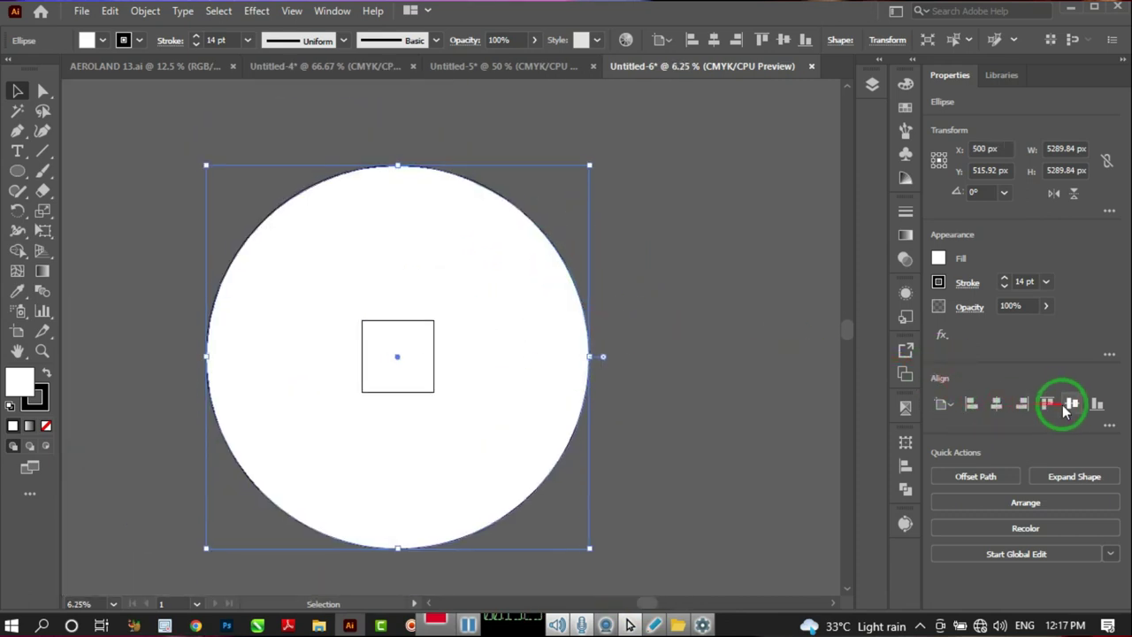
pyautogui.click(1072, 404)
pyautogui.moveTo(589, 164); pyautogui.dragTo(403, 361)
pyautogui.scroll(5, 403, 361)
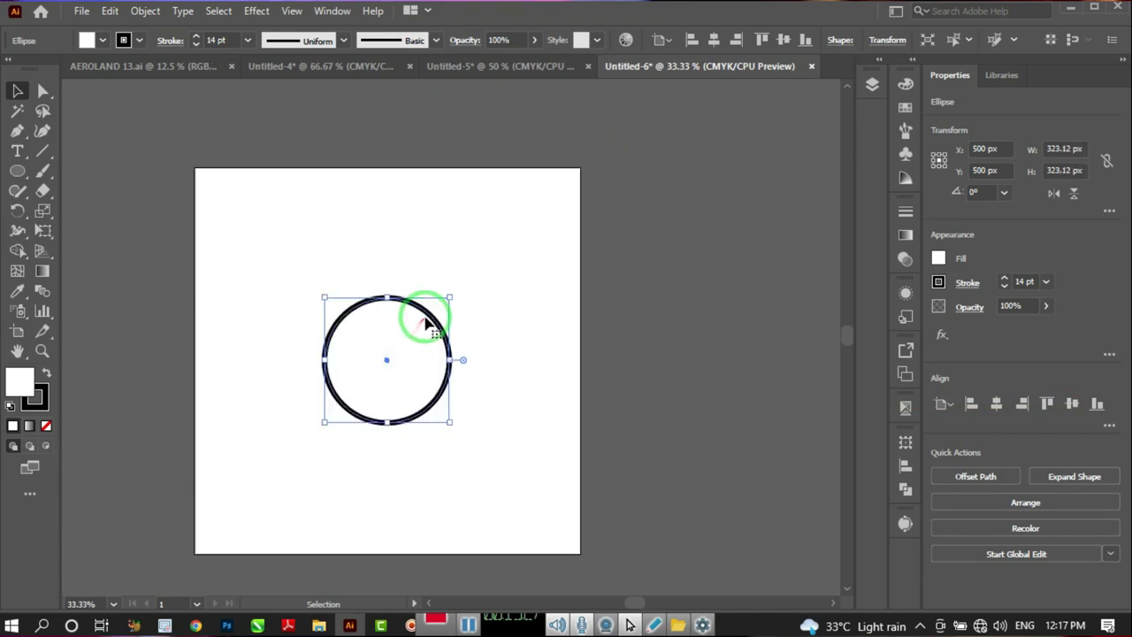
pyautogui.scroll(1, 418, 332)
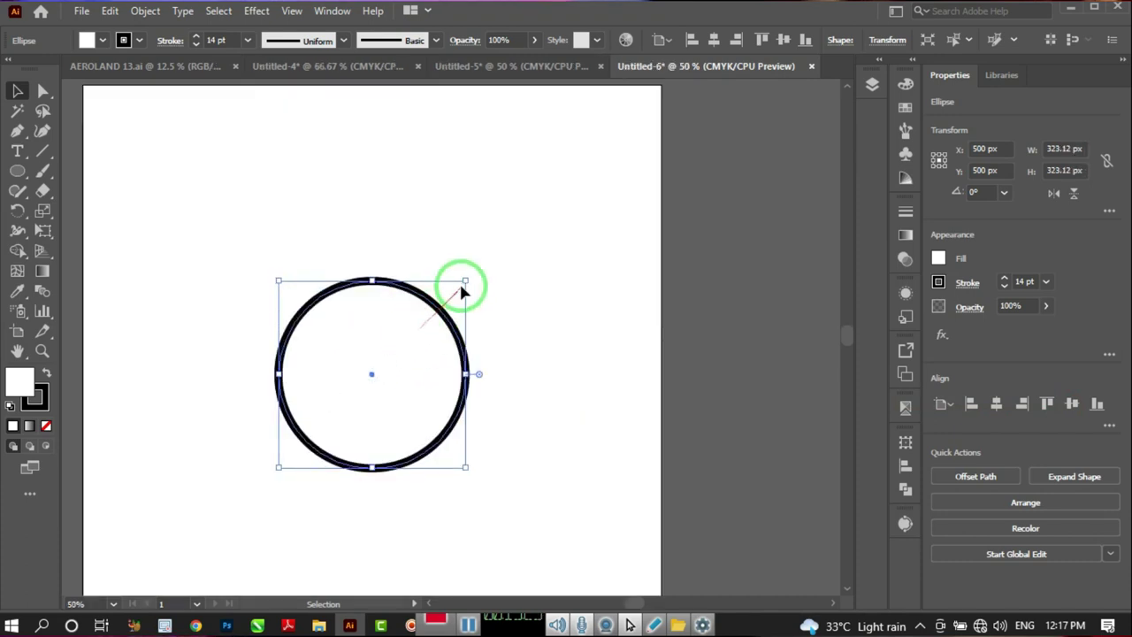
pyautogui.moveTo(466, 282); pyautogui.dragTo(445, 312)
pyautogui.scroll(2, 400, 370)
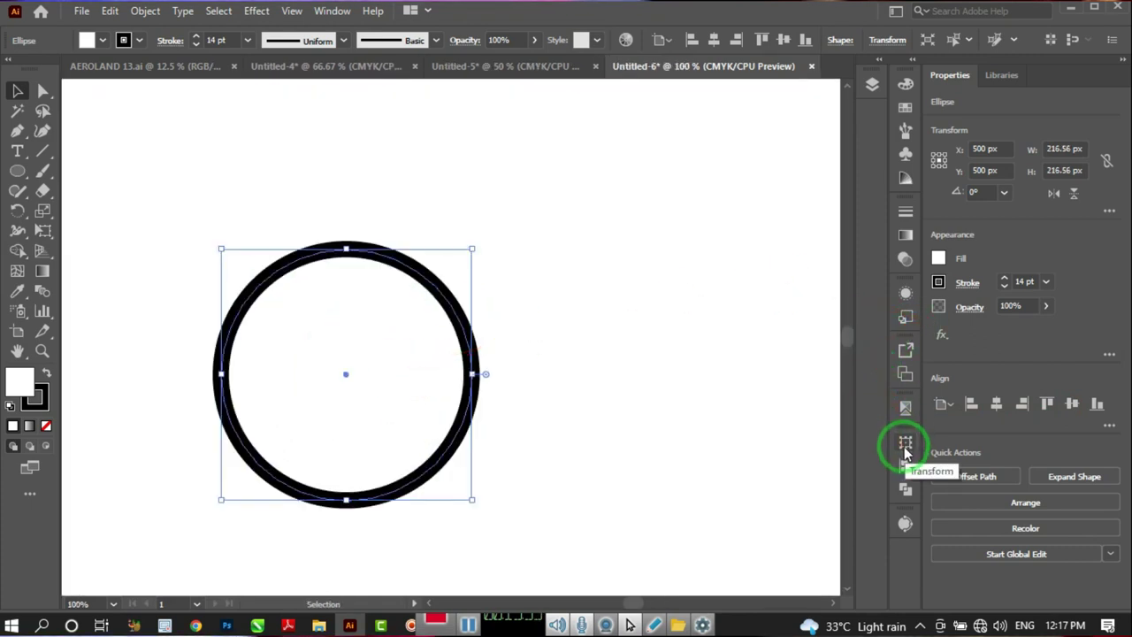
# Enable Scale Corners and Scale Strokes & Effects in the Transform panel options.
pyautogui.click(332, 12)
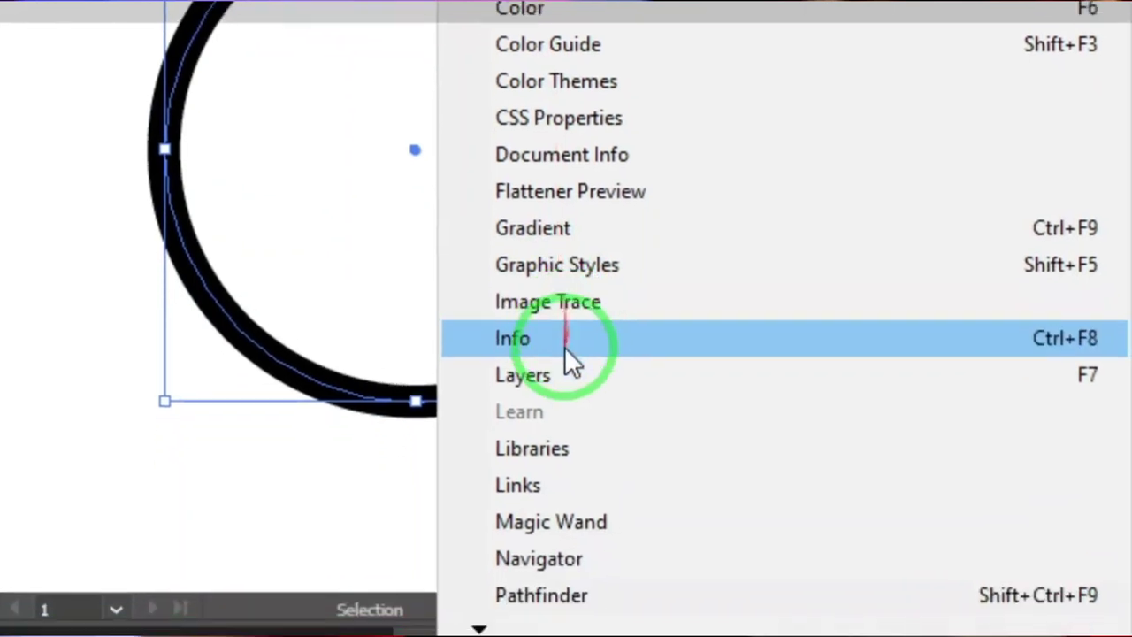
pyautogui.moveTo(479, 626)
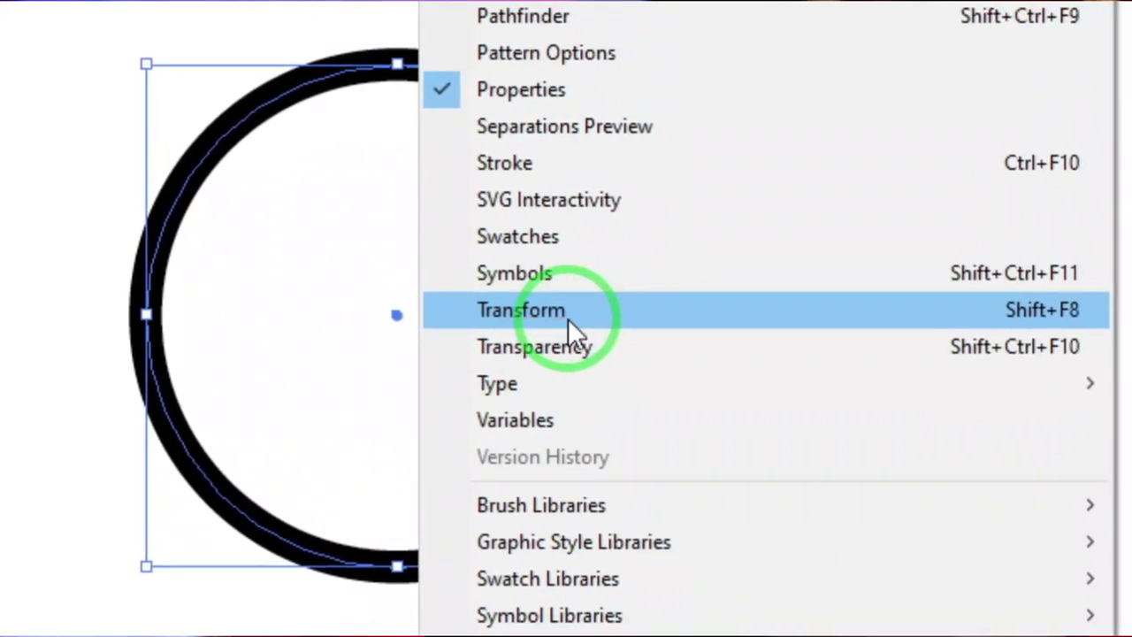
pyautogui.click(568, 318)
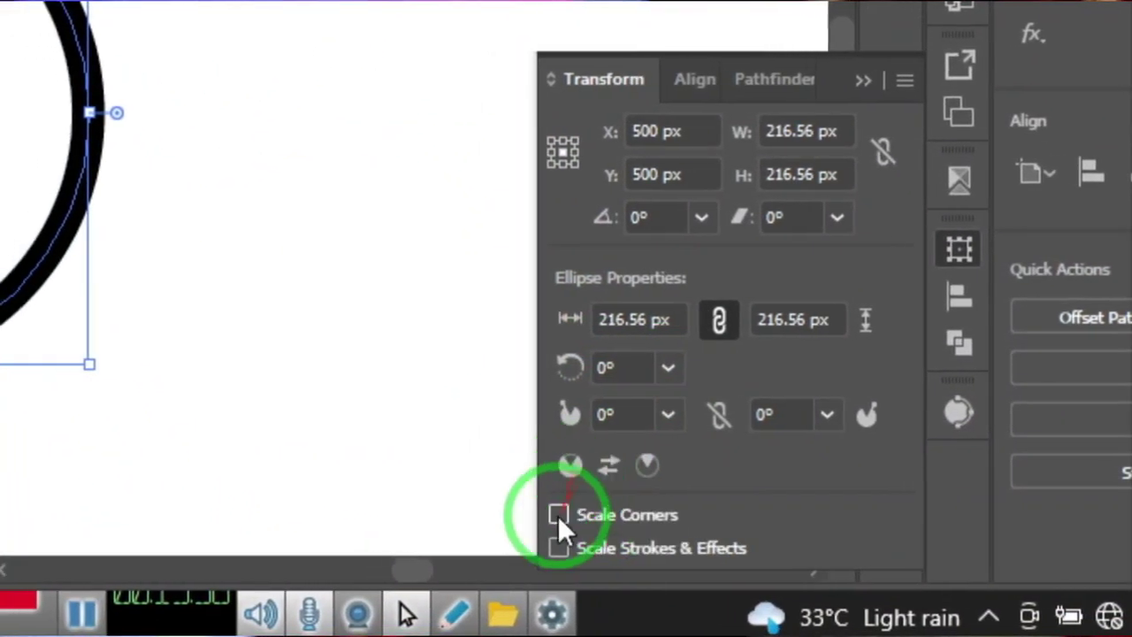
pyautogui.click(558, 515)
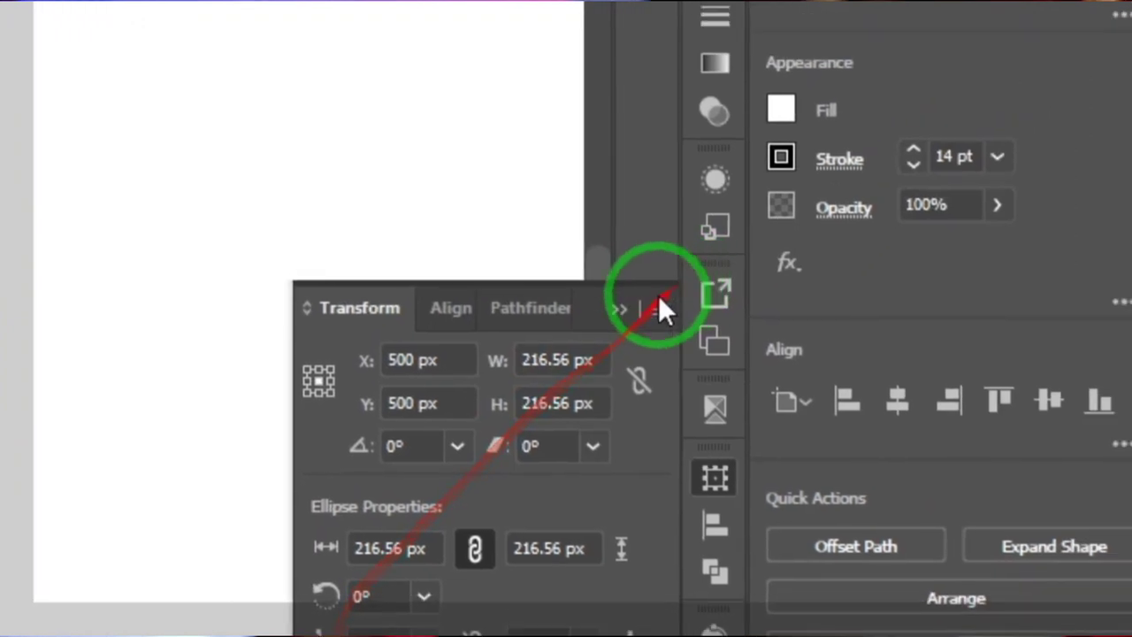
pyautogui.click(929, 76)
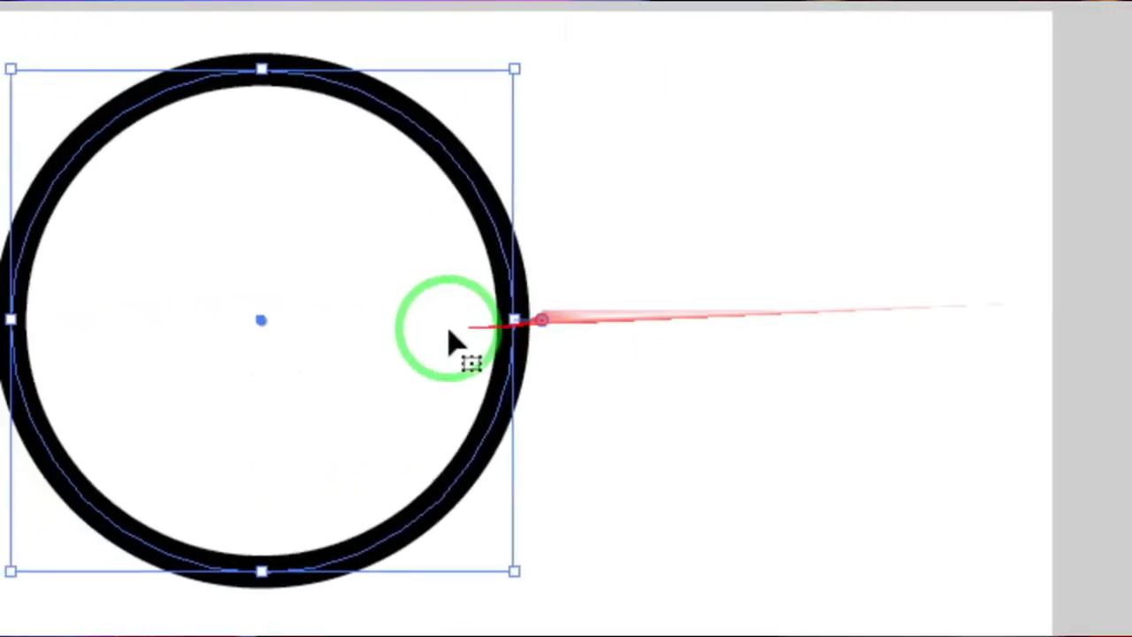
# Shrink the circle to about 217 px, then enlarge it to about 1487 px wide.
pyautogui.moveTo(555, 326); pyautogui.dragTo(569, 329)
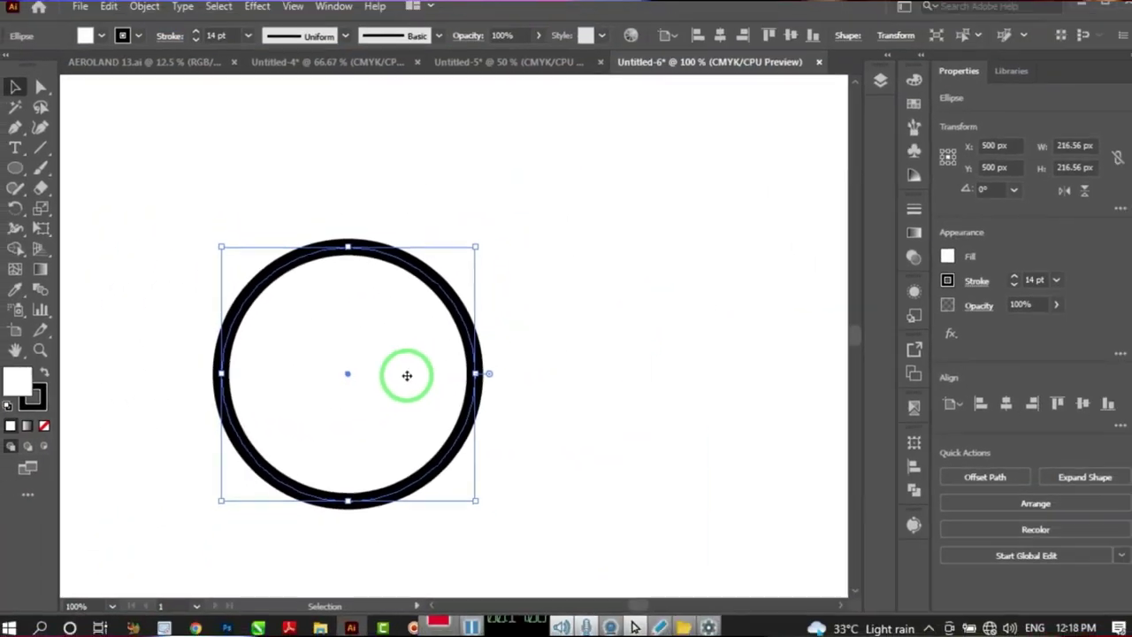
pyautogui.moveTo(703, 64); pyautogui.dragTo(685, 149)
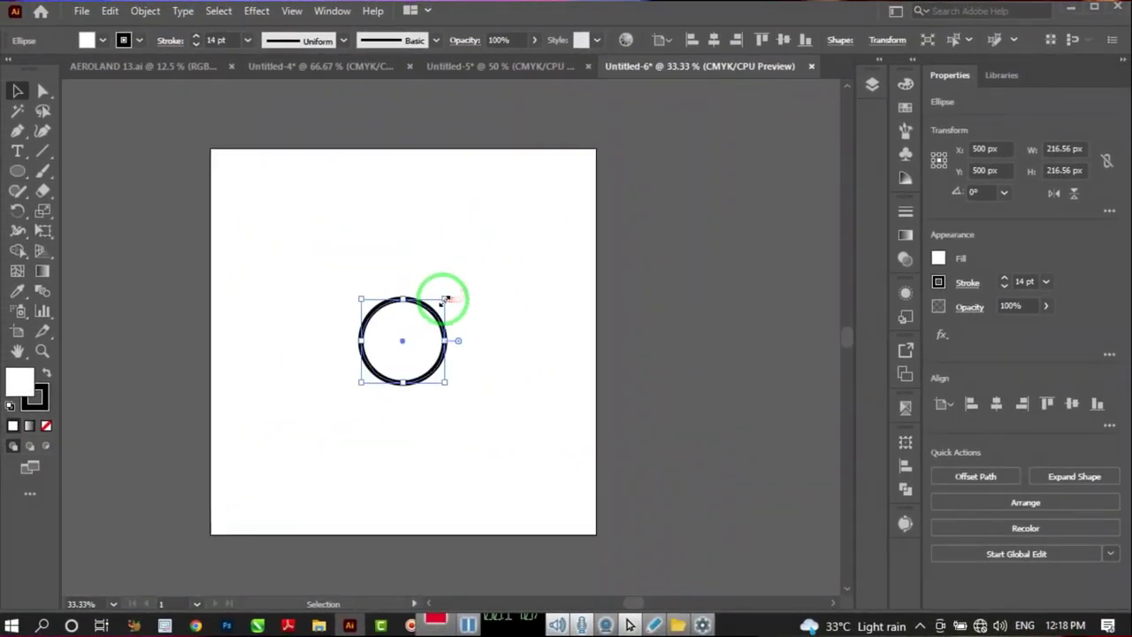
pyautogui.moveTo(443, 299)
pyautogui.mouseDown()
pyautogui.moveTo(518, 195)
pyautogui.moveTo(715, 68)
pyautogui.moveTo(704, 64)
pyautogui.mouseUp()
pyautogui.hotkey('ctrl', '-')
pyautogui.hotkey('ctrl', '-')
pyautogui.hotkey('ctrl', '-')
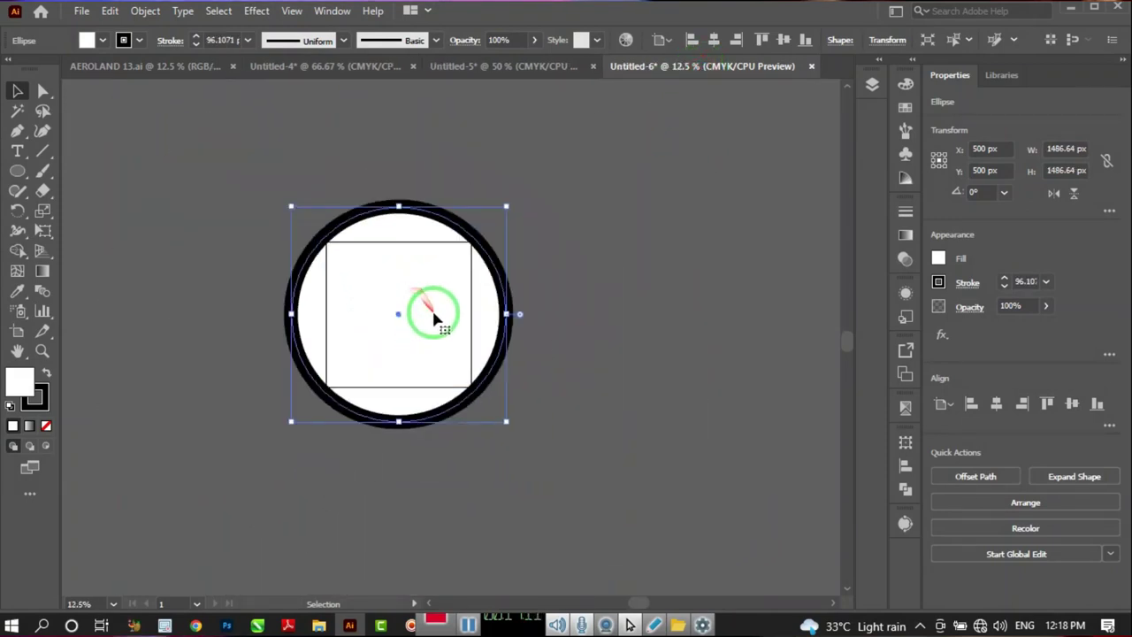
pyautogui.scroll(2, 449, 245)
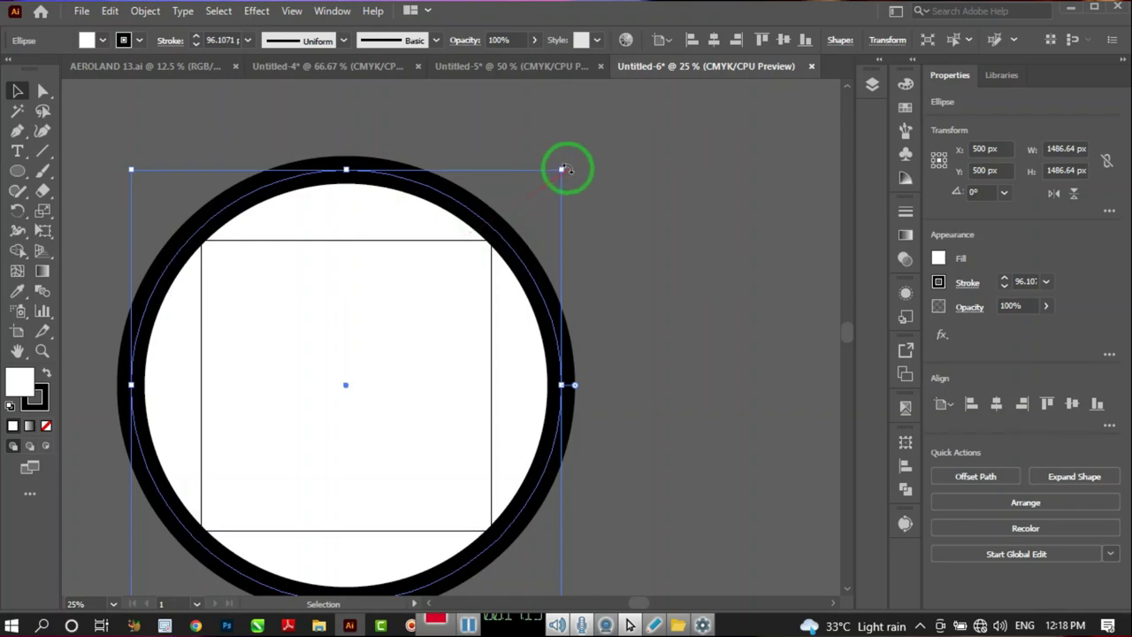
# Rescale the circle about its centre to 1995.28 px, its stroke growing to 128.99 pt.
pyautogui.moveTo(563, 169)
pyautogui.mouseDown()
pyautogui.moveTo(422, 343)
pyautogui.moveTo(346, 404)
pyautogui.mouseUp()
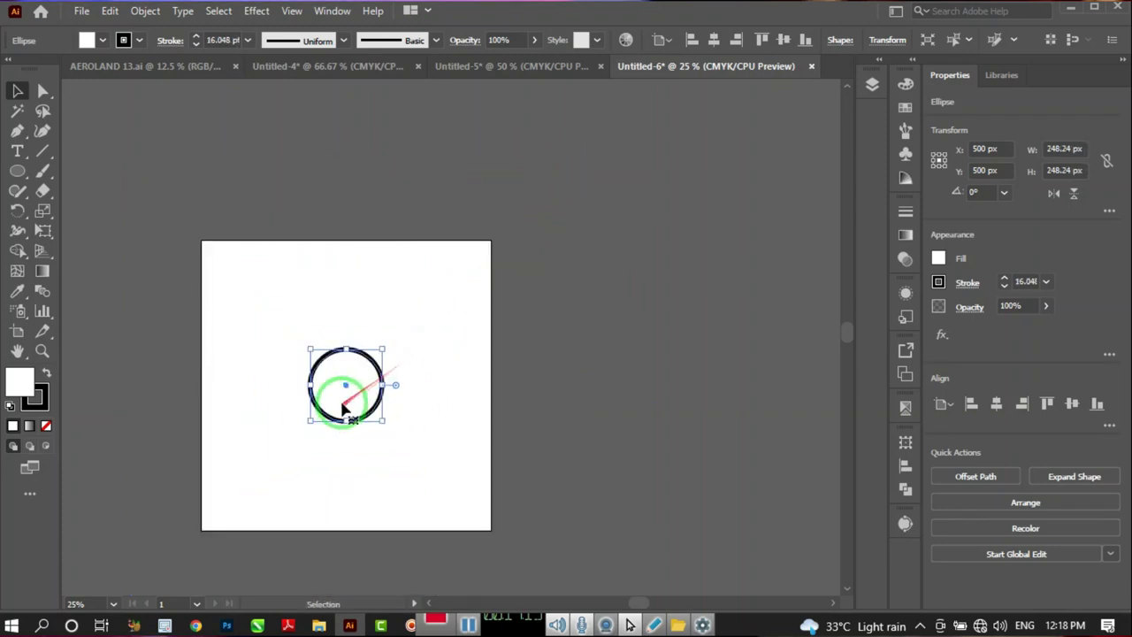
pyautogui.scroll(3, 346, 404)
pyautogui.scroll(1, 345, 408)
pyautogui.scroll(-5, 361, 316)
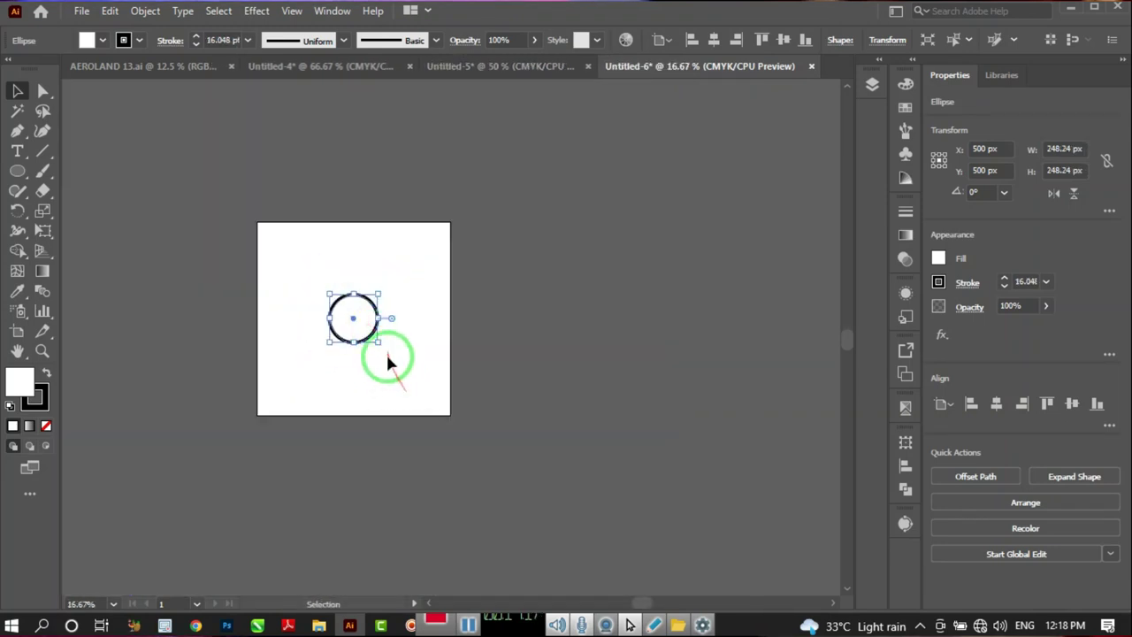
pyautogui.moveTo(381, 345); pyautogui.dragTo(546, 510)
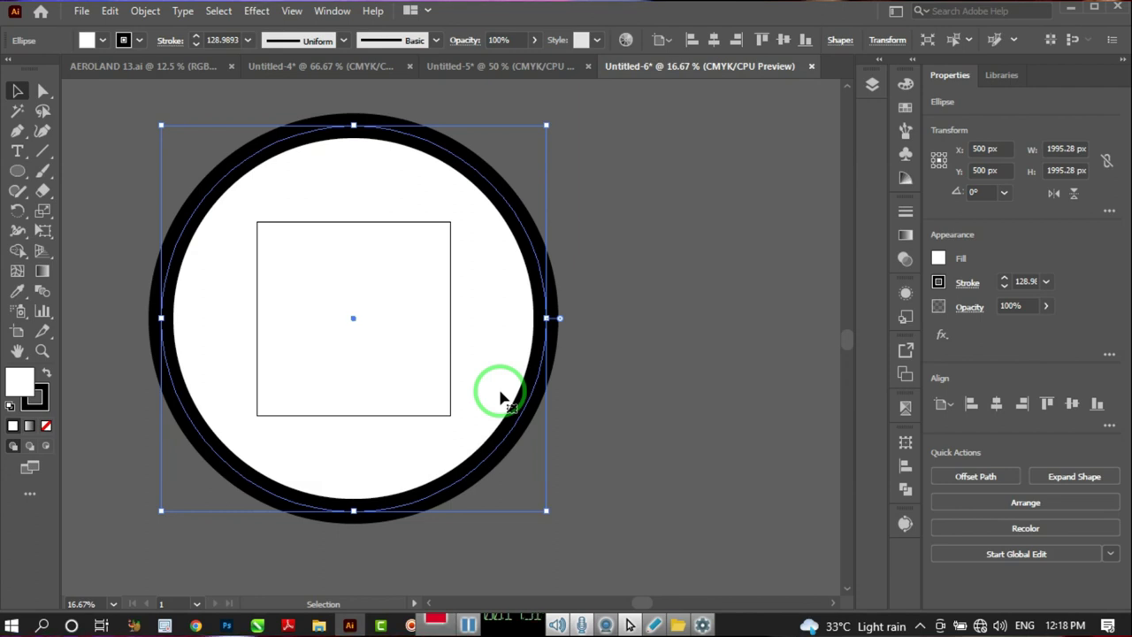
pyautogui.scroll(-1, 141, 292)
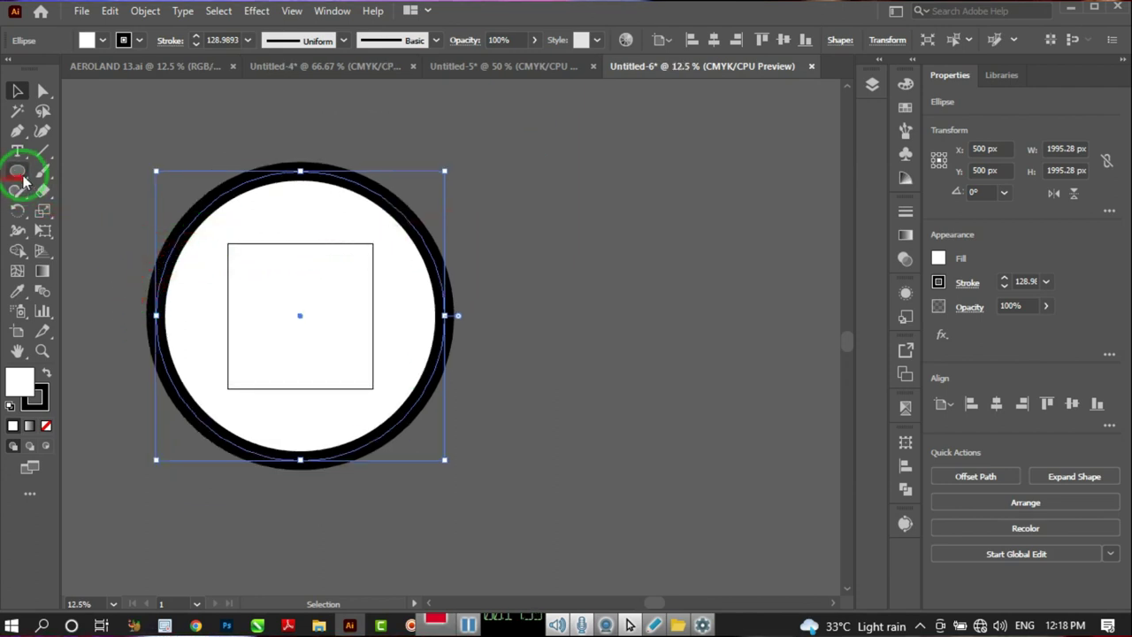
# Draw a rectangle to the right of the circle and round its corners with the live-corner widget.
pyautogui.moveTo(21, 175); pyautogui.dragTo(75, 169)
pyautogui.scroll(-2, 284, 319)
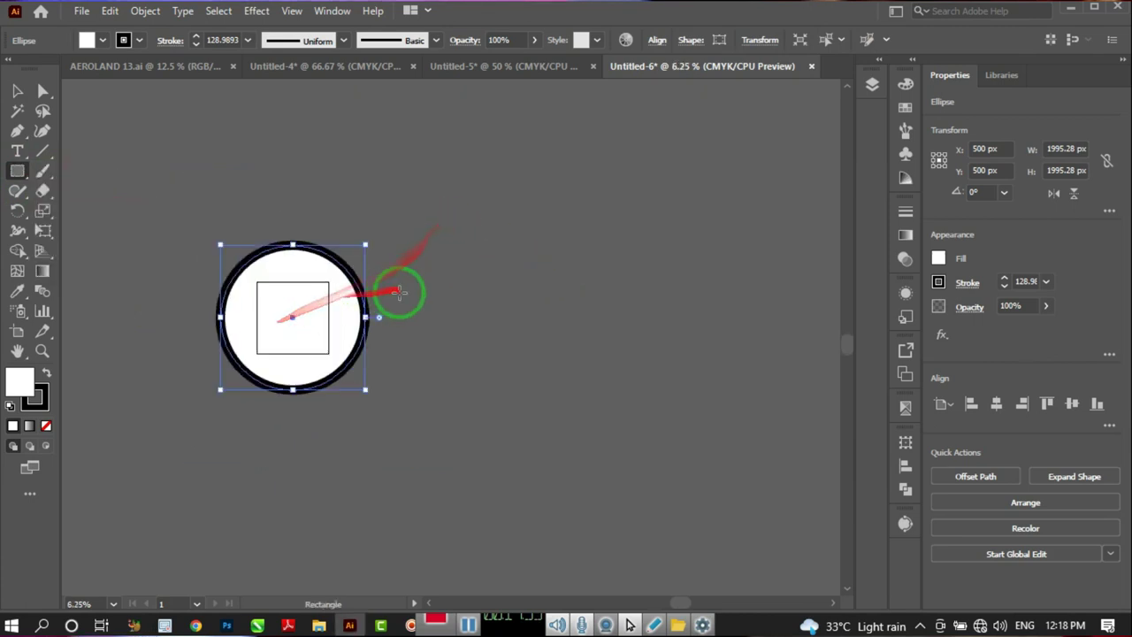
pyautogui.scroll(2, 400, 291)
pyautogui.moveTo(381, 252); pyautogui.dragTo(664, 426)
pyautogui.scroll(1, 654, 327)
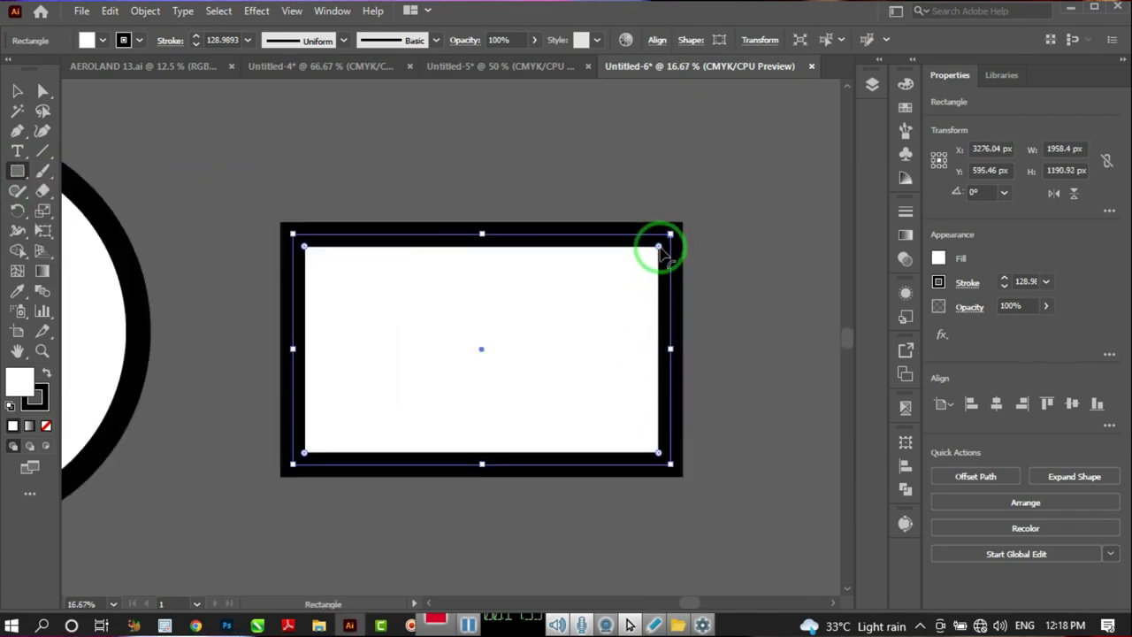
pyautogui.moveTo(659, 248); pyautogui.dragTo(640, 262)
# Resize the rounded rectangle to 1336.32 × 812.63 px, its stroke scaling to 88.0162 pt.
pyautogui.click(20, 93)
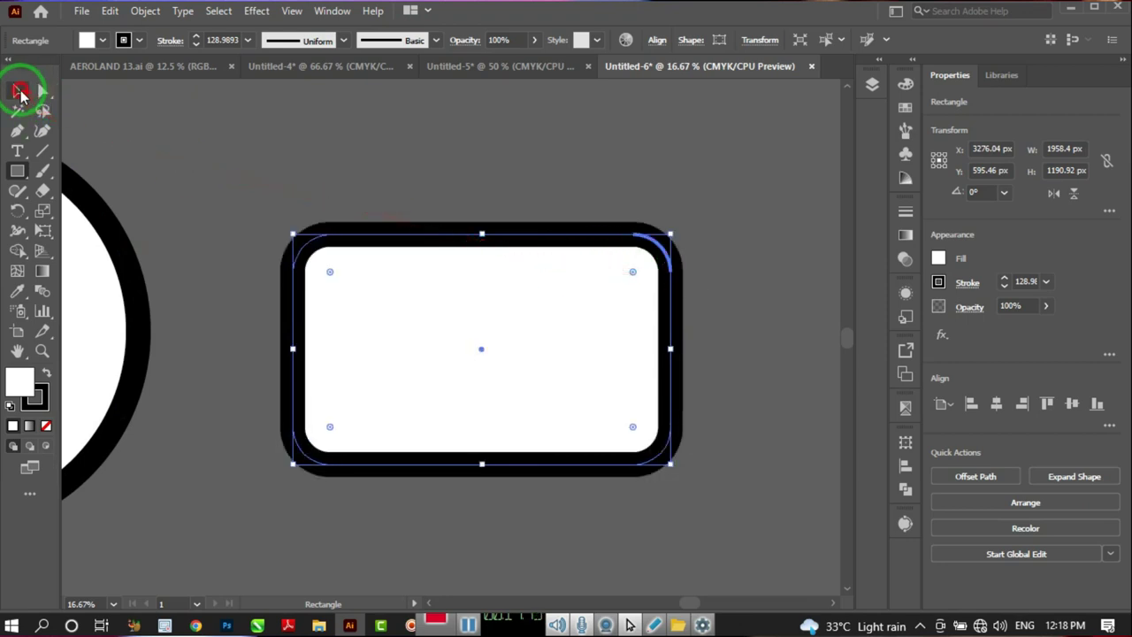
pyautogui.scroll(-3, 655, 389)
pyautogui.moveTo(620, 406); pyautogui.dragTo(768, 547)
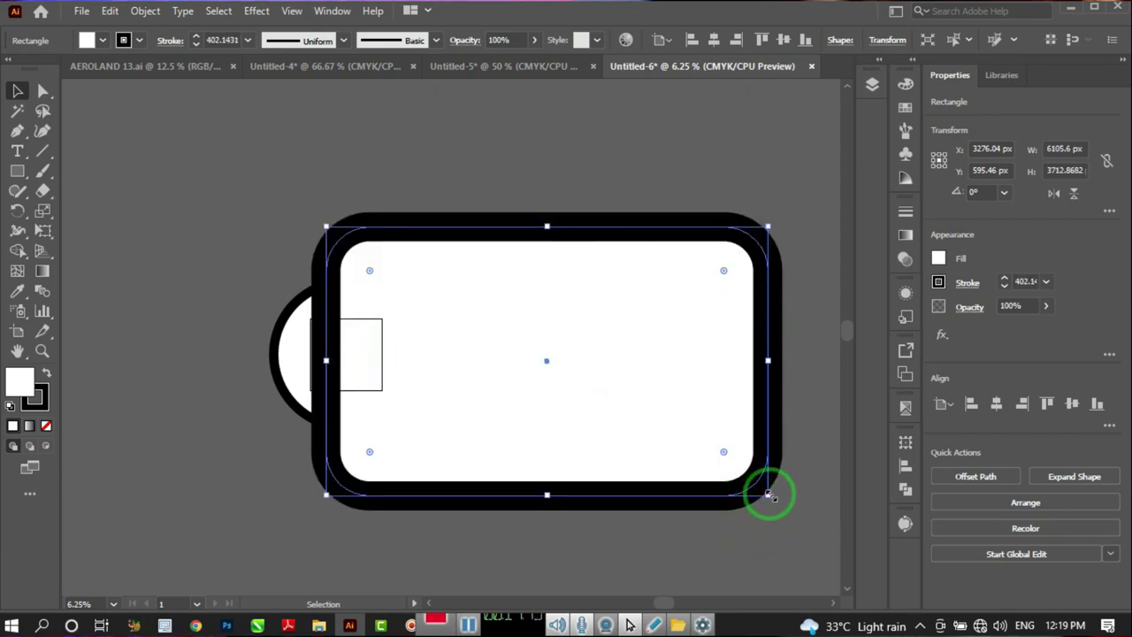
pyautogui.moveTo(768, 495)
pyautogui.mouseDown()
pyautogui.moveTo(759, 485)
pyautogui.moveTo(591, 473)
pyautogui.moveTo(595, 389)
pyautogui.mouseUp()
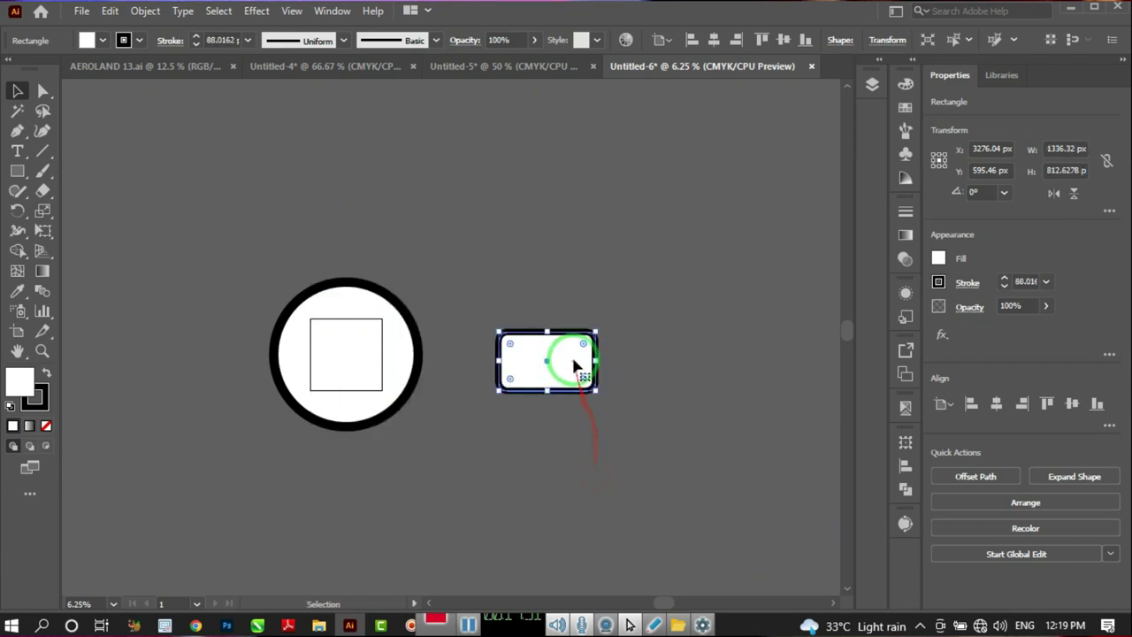
pyautogui.scroll(3, 574, 361)
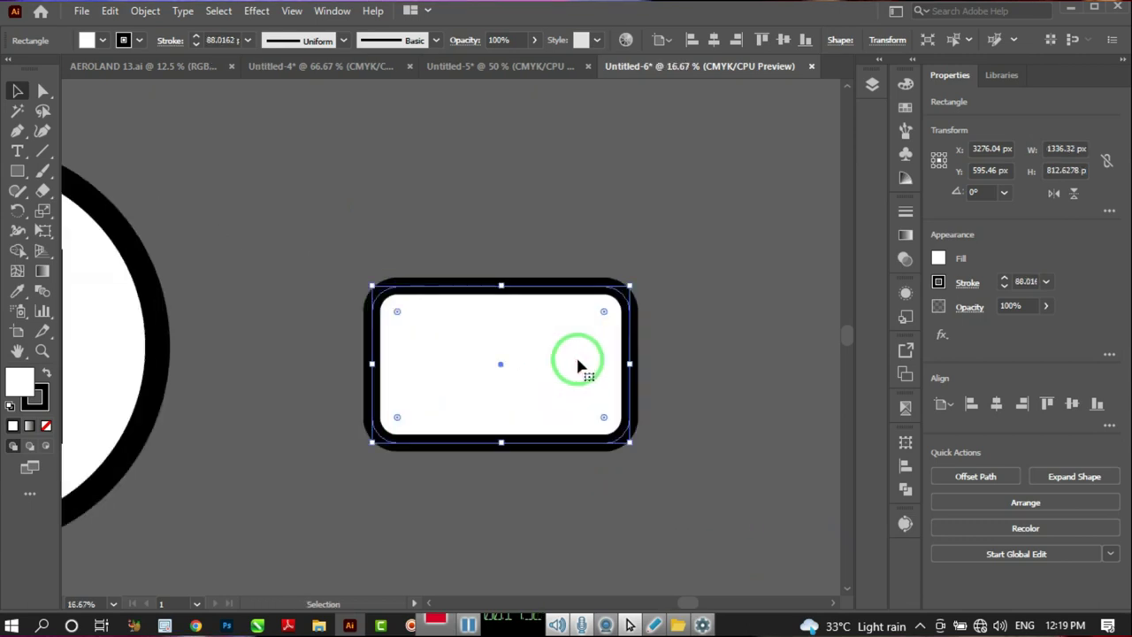
# Turn off Scale Corners, then enlarge the rectangle to about 10175 px wide.
pyautogui.click(906, 447)
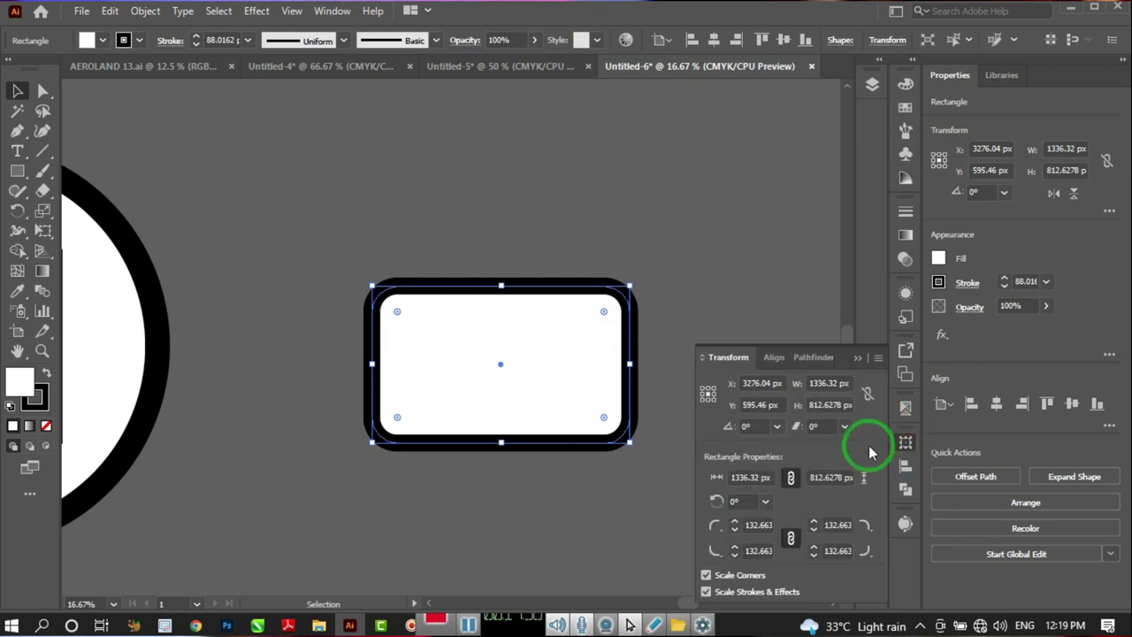
pyautogui.click(708, 575)
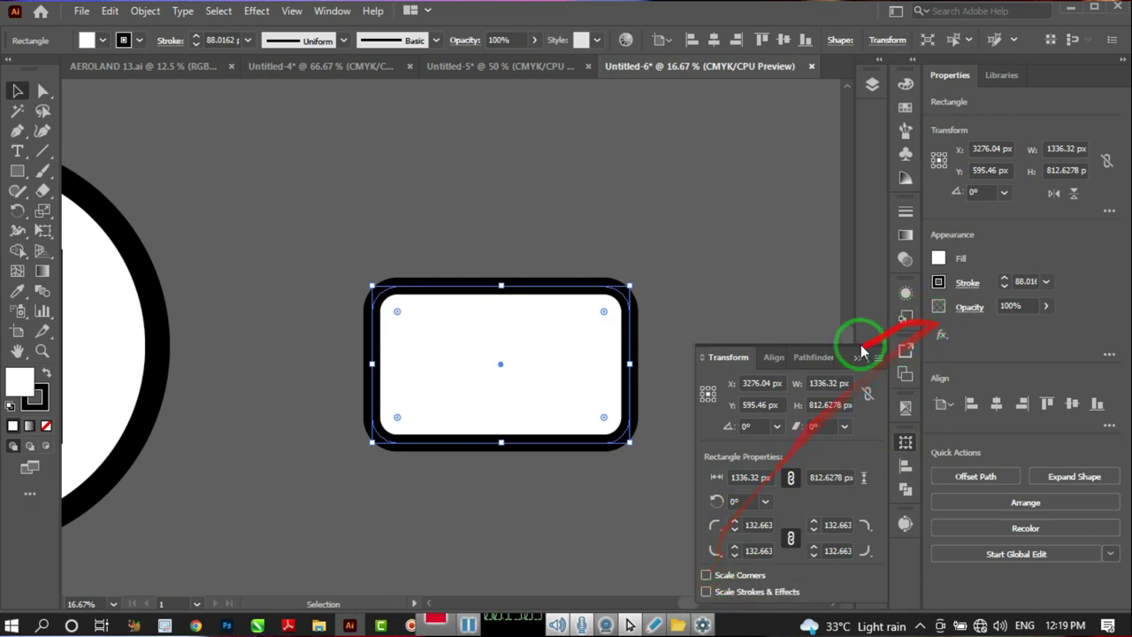
pyautogui.scroll(-1, 522, 296)
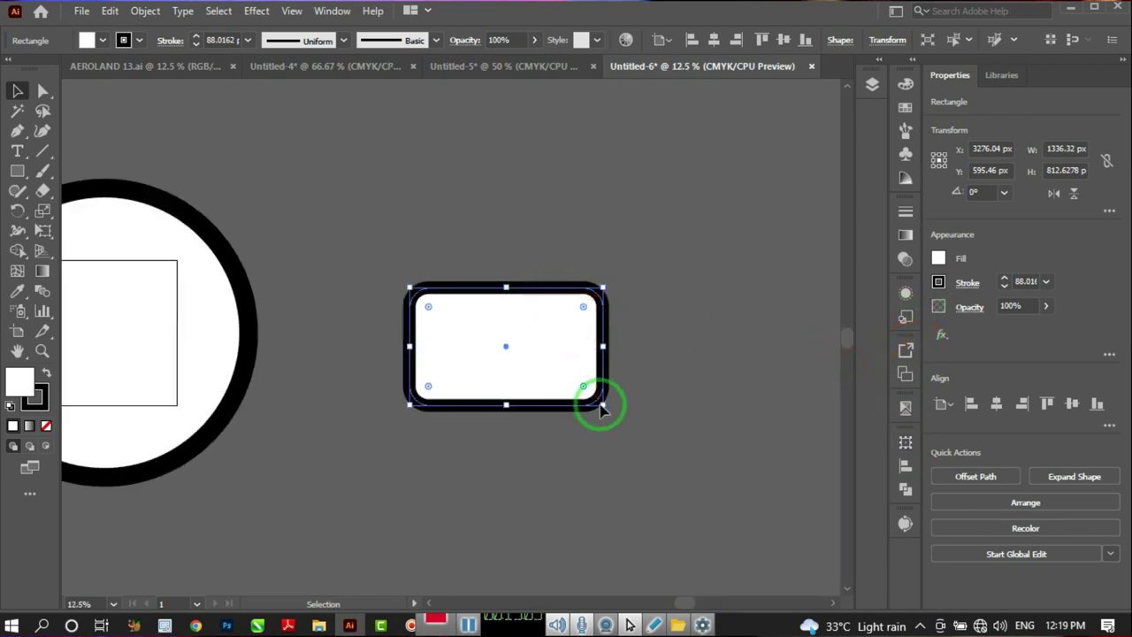
pyautogui.moveTo(604, 405); pyautogui.dragTo(796, 529)
pyautogui.scroll(-3, 276, 190)
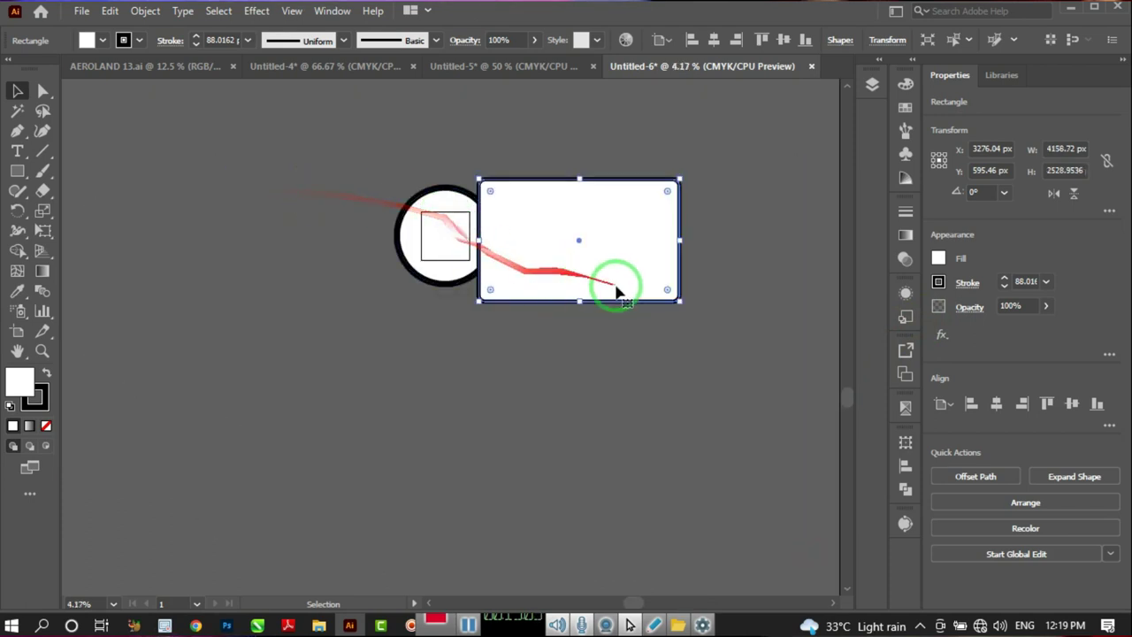
pyautogui.moveTo(679, 303); pyautogui.dragTo(749, 410)
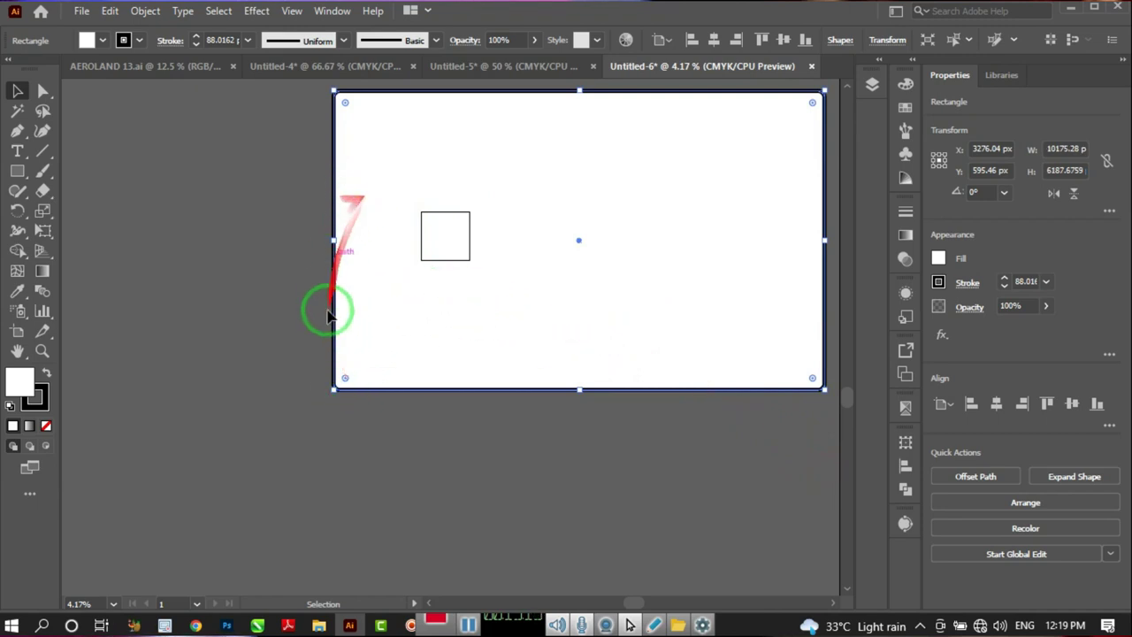
# Shrink the rectangle, square its corners, enlarge it to 1313.28 px wide and round the corners again.
pyautogui.moveTo(337, 392); pyautogui.dragTo(565, 331)
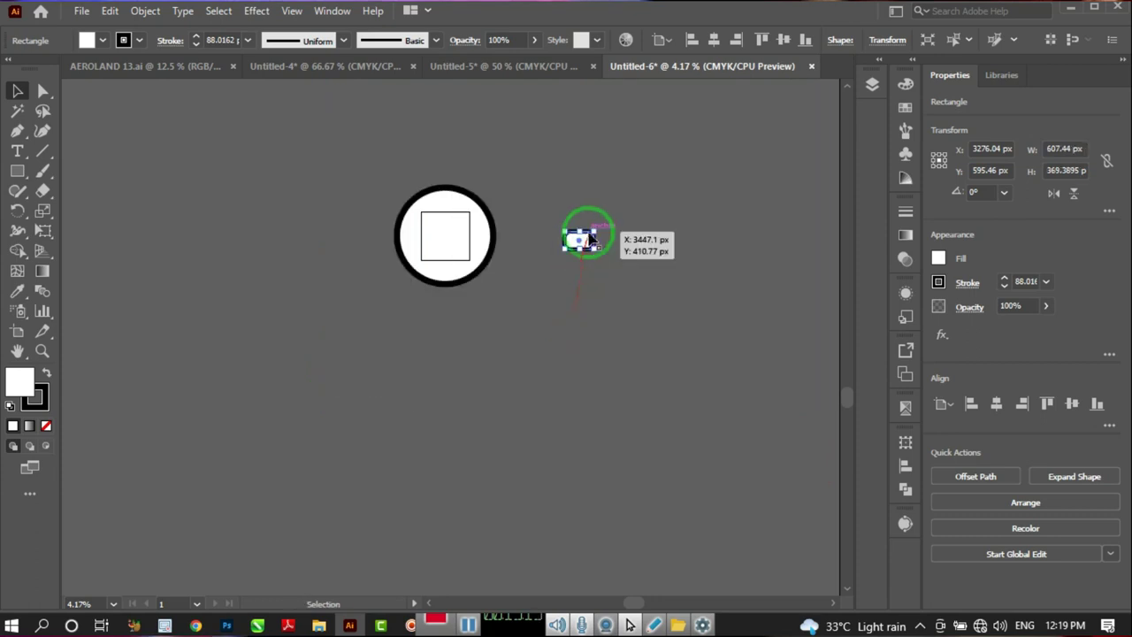
pyautogui.scroll(6, 576, 236)
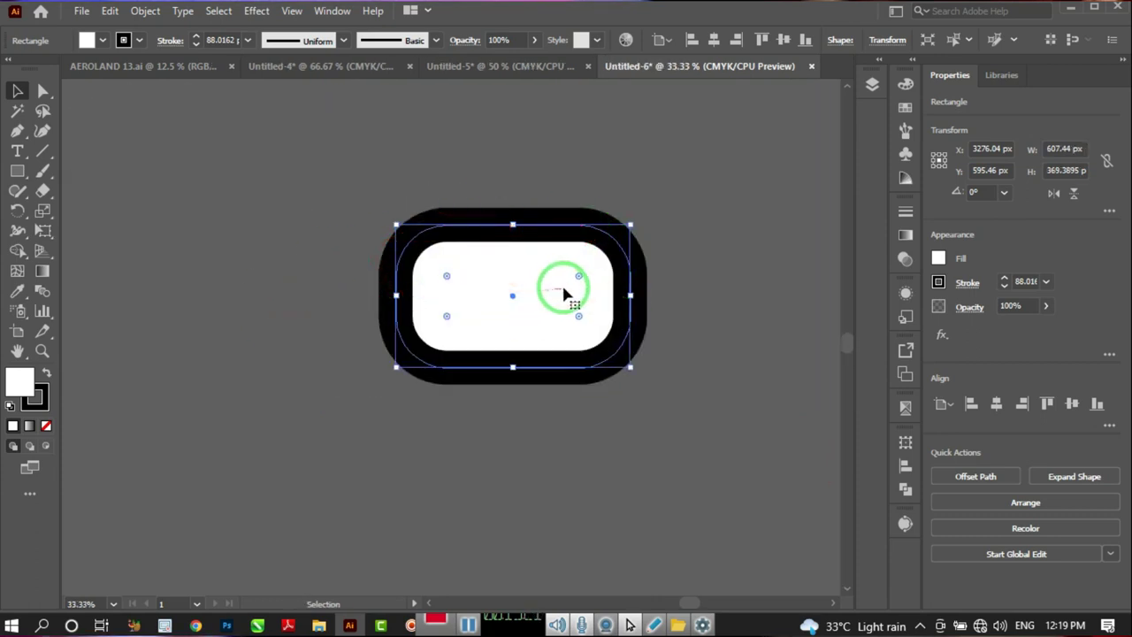
pyautogui.moveTo(580, 277); pyautogui.dragTo(618, 254)
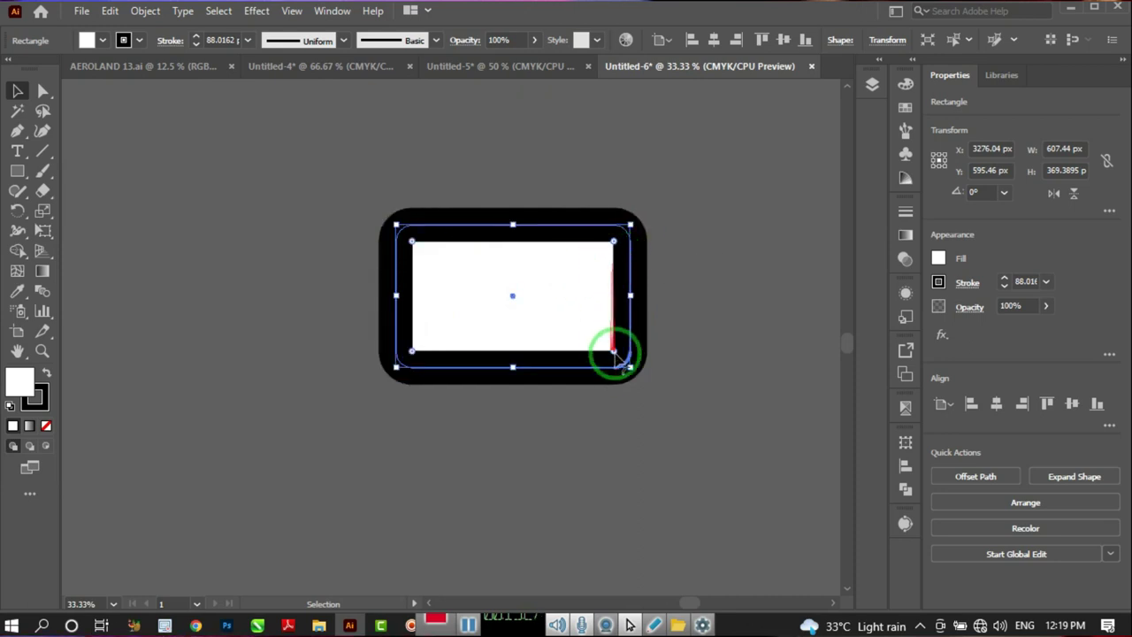
pyautogui.scroll(-3, 584, 353)
pyautogui.moveTo(581, 355); pyautogui.dragTo(631, 391)
pyautogui.scroll(2, 606, 324)
pyautogui.moveTo(634, 244); pyautogui.dragTo(569, 253)
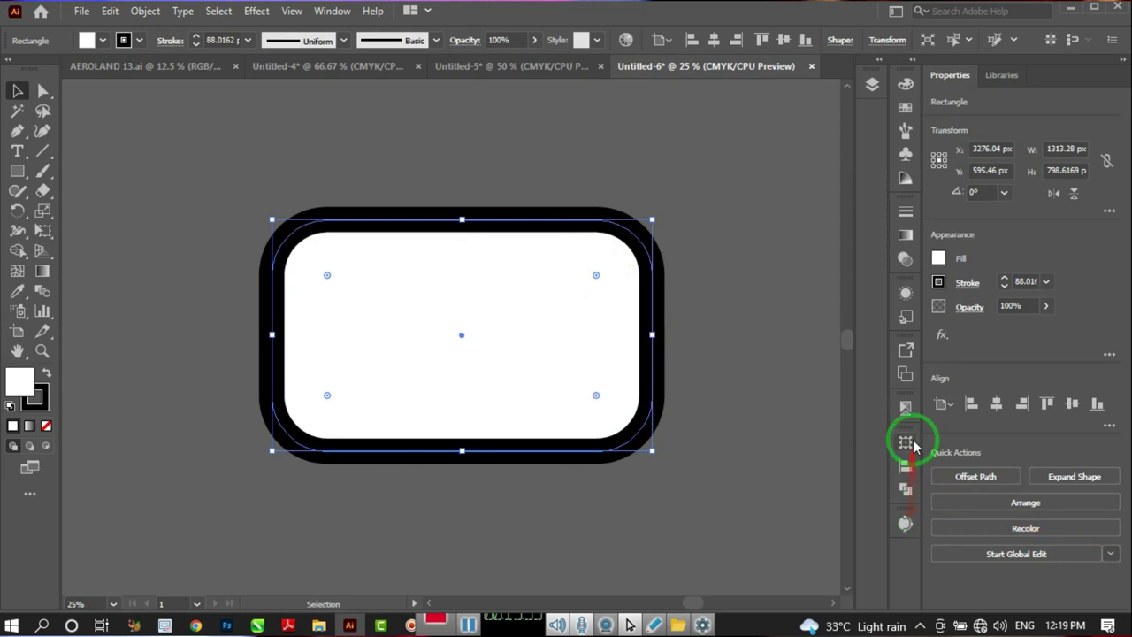
# Turn Scale Corners back on and enlarge the rectangle to 8133.12 × 4945.82 px with a 545 pt stroke.
pyautogui.click(909, 443)
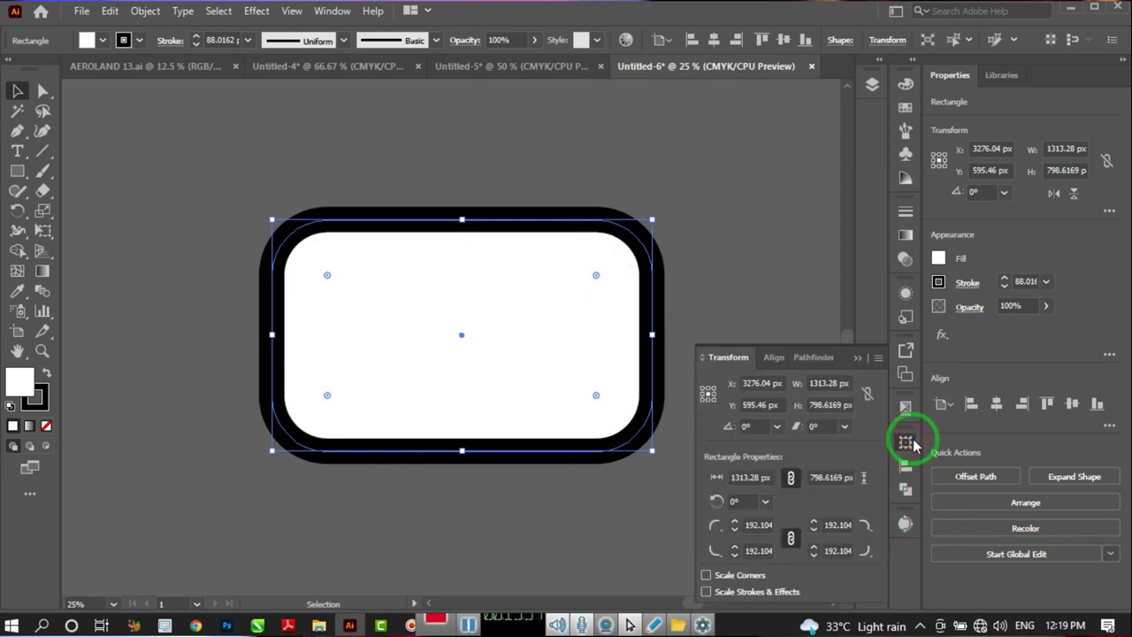
pyautogui.click(706, 575)
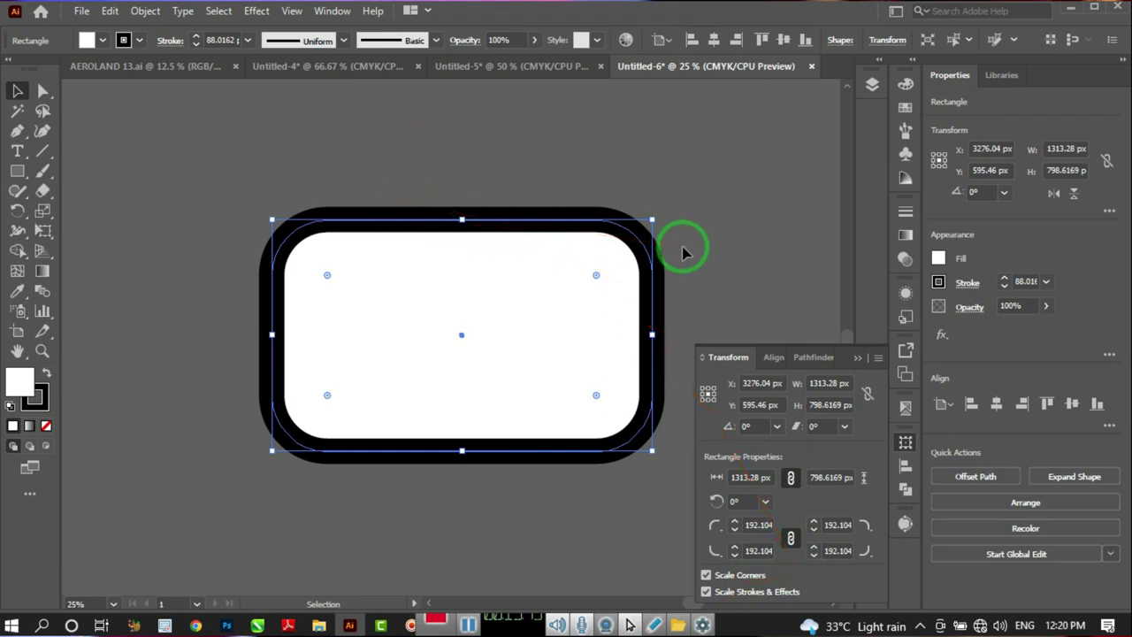
pyautogui.click(855, 362)
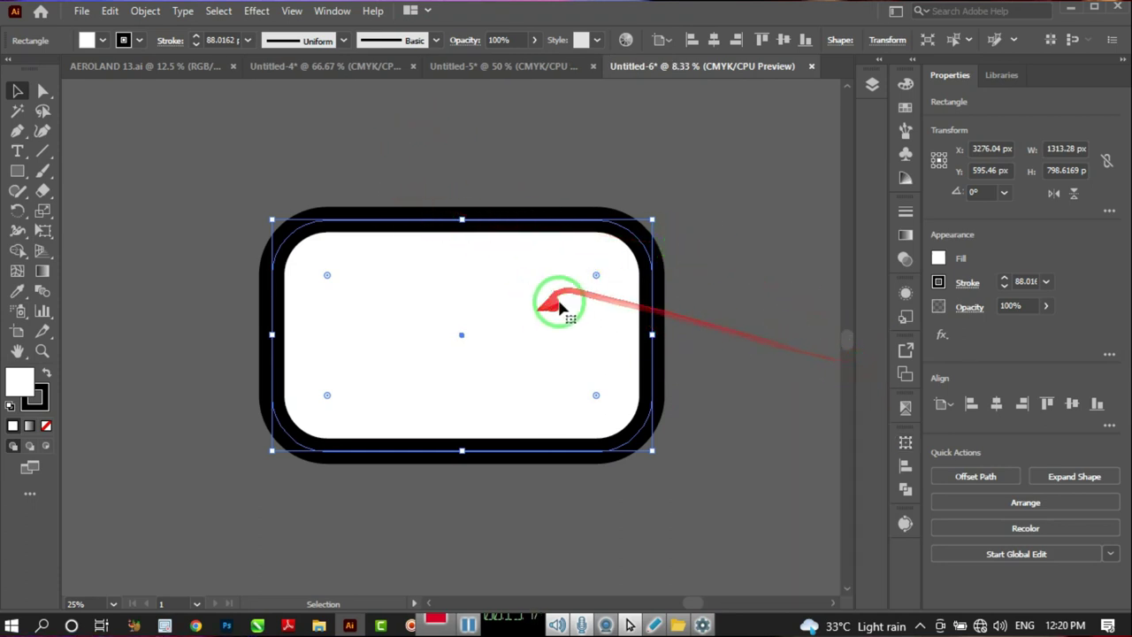
pyautogui.scroll(-4, 559, 305)
pyautogui.moveTo(596, 365)
pyautogui.mouseDown()
pyautogui.moveTo(799, 480)
pyautogui.moveTo(814, 510)
pyautogui.moveTo(814, 492)
pyautogui.mouseUp()
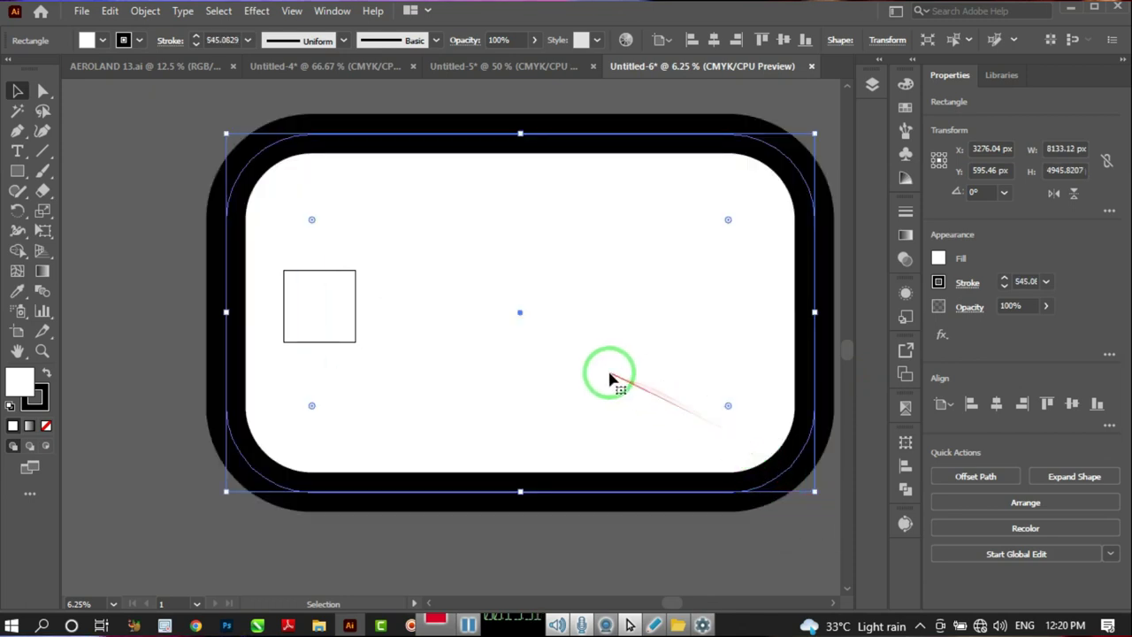